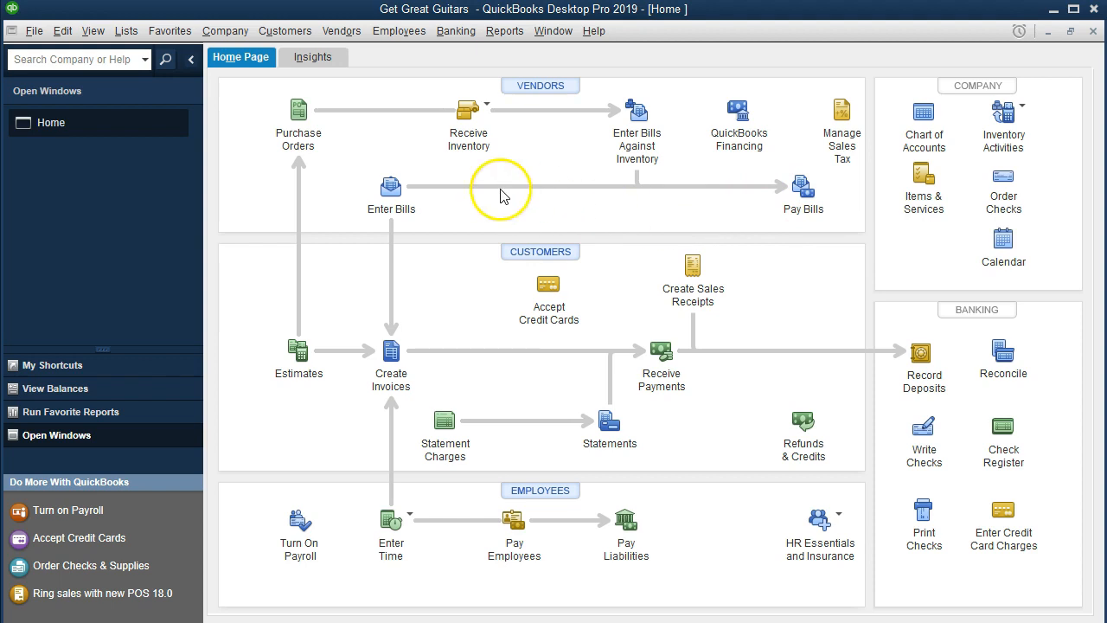
left_click(487, 112)
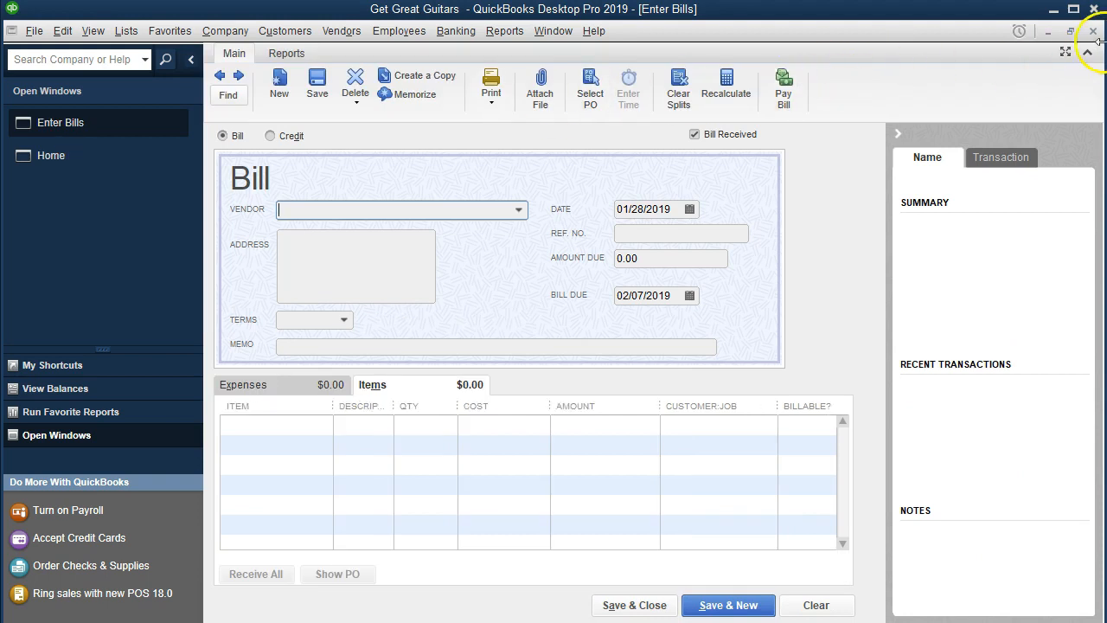
left_click(1093, 32)
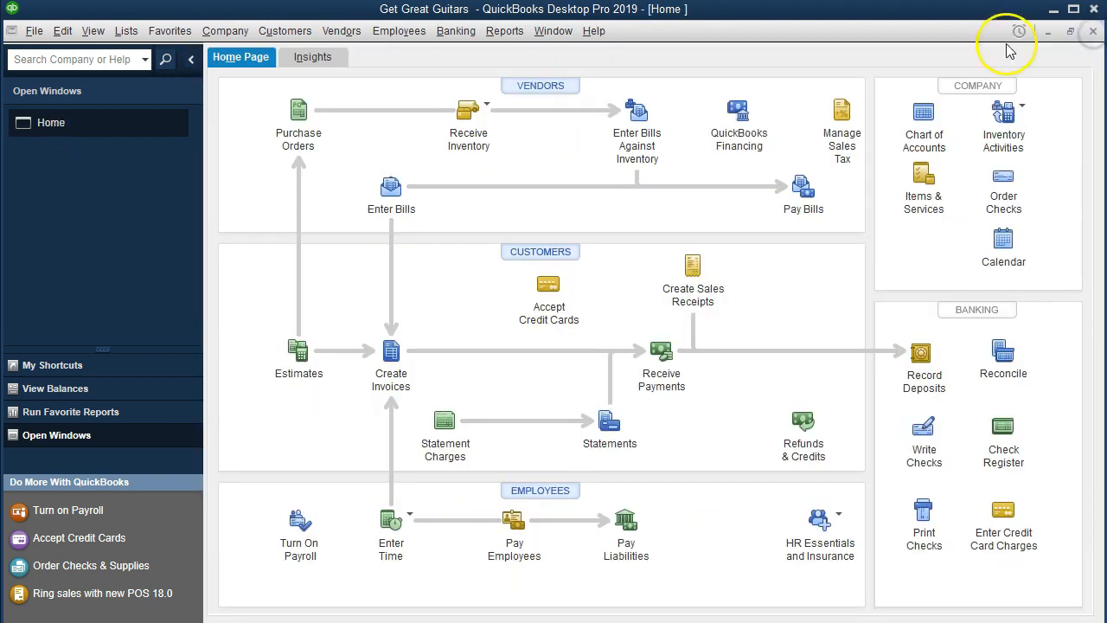
left_click(489, 108)
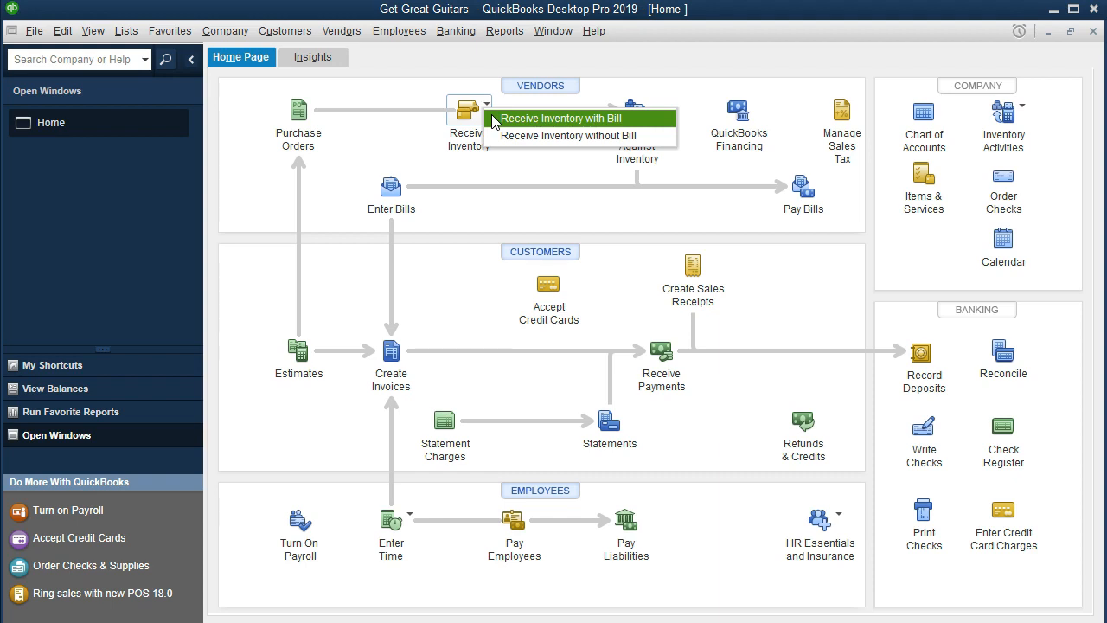
left_click(563, 193)
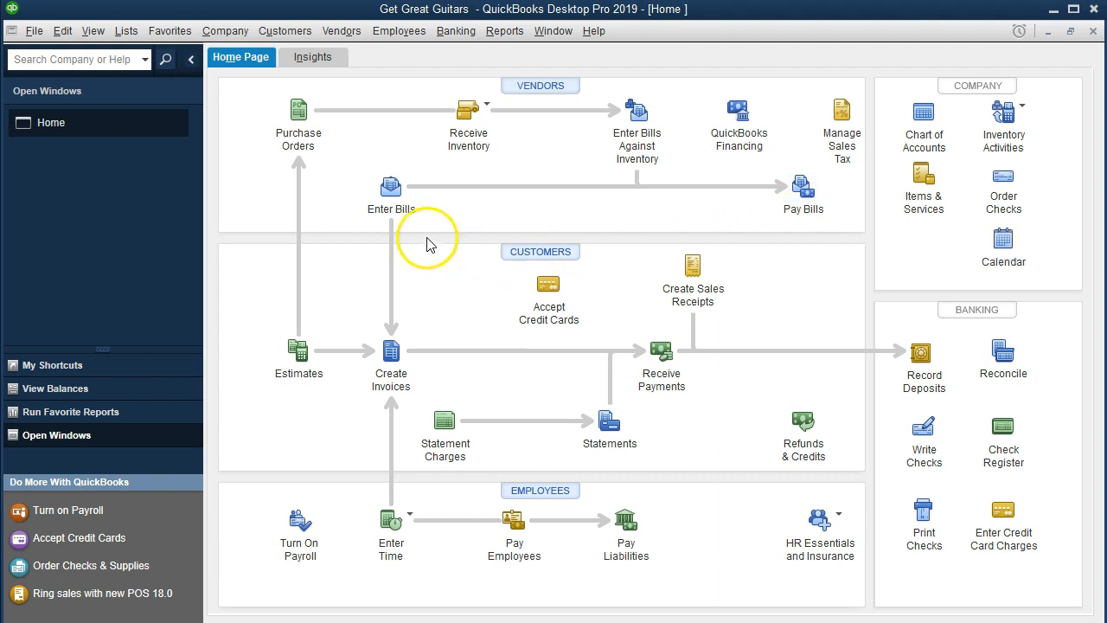
left_click(414, 214)
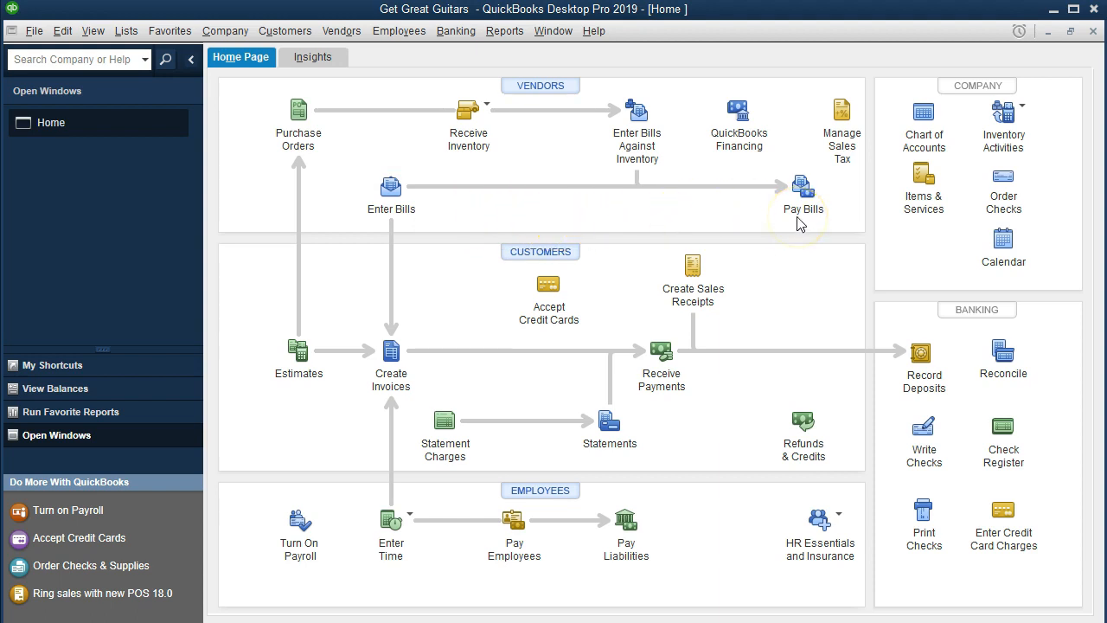
Open the standard Balance Sheet report from the company and financial reports.
left_click(510, 33)
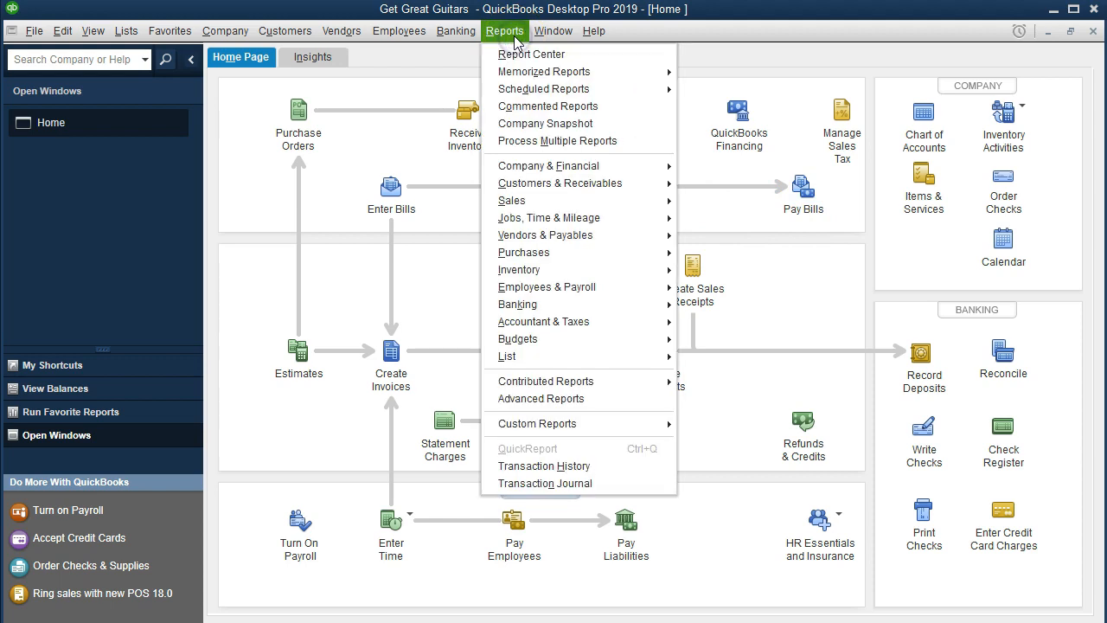
mouse_move(558, 169)
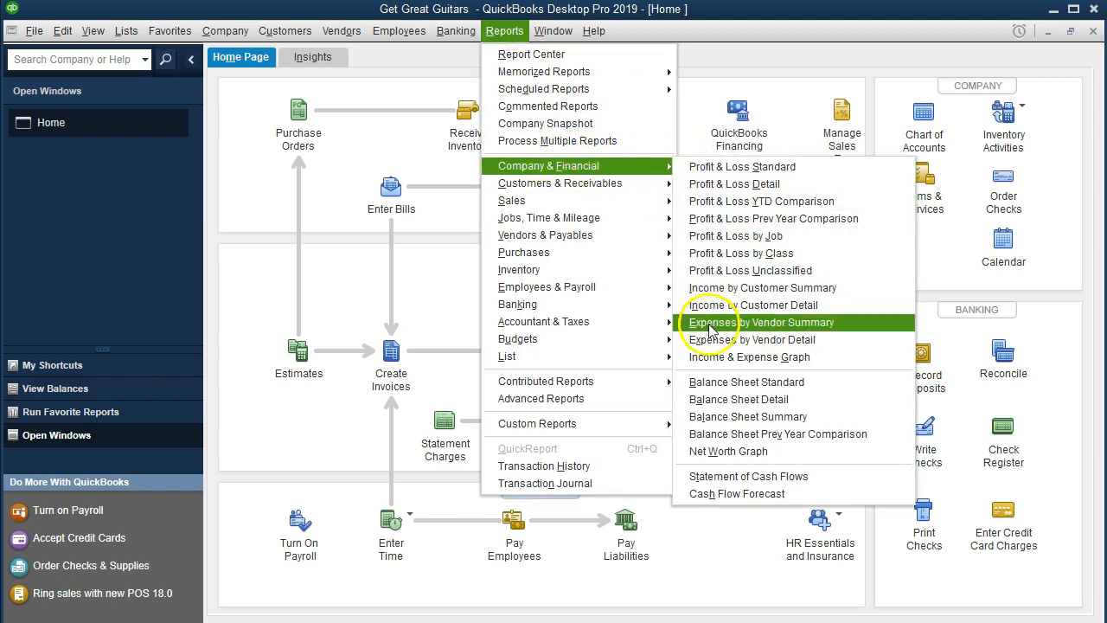
left_click(831, 389)
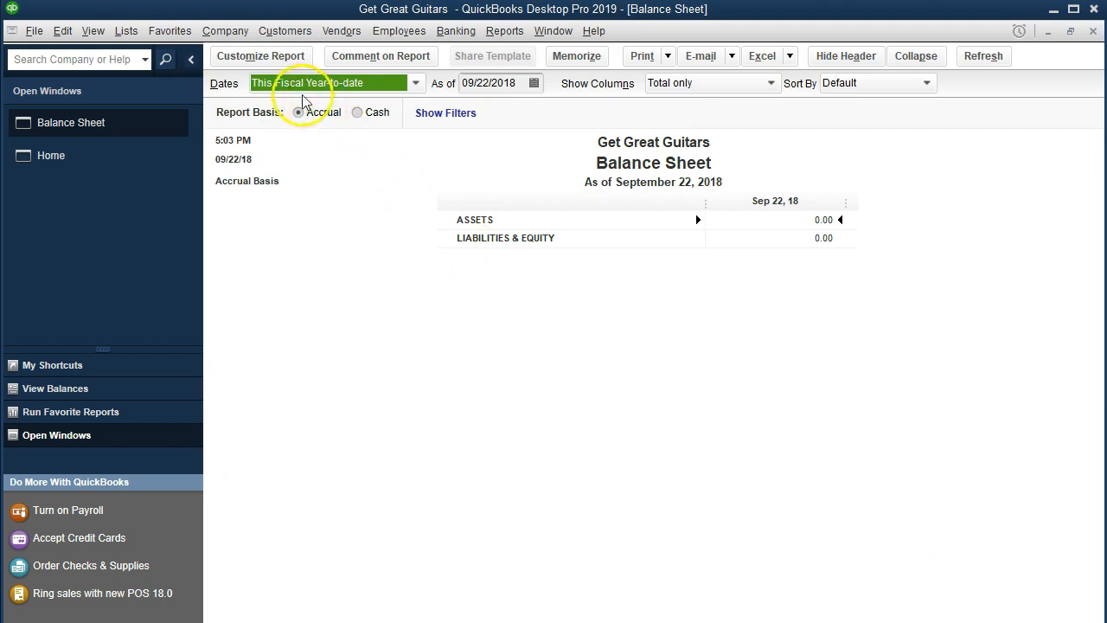
Customize the Balance Sheet's date range to run from 01/01/2019 to 12/31/2019.
left_click(292, 58)
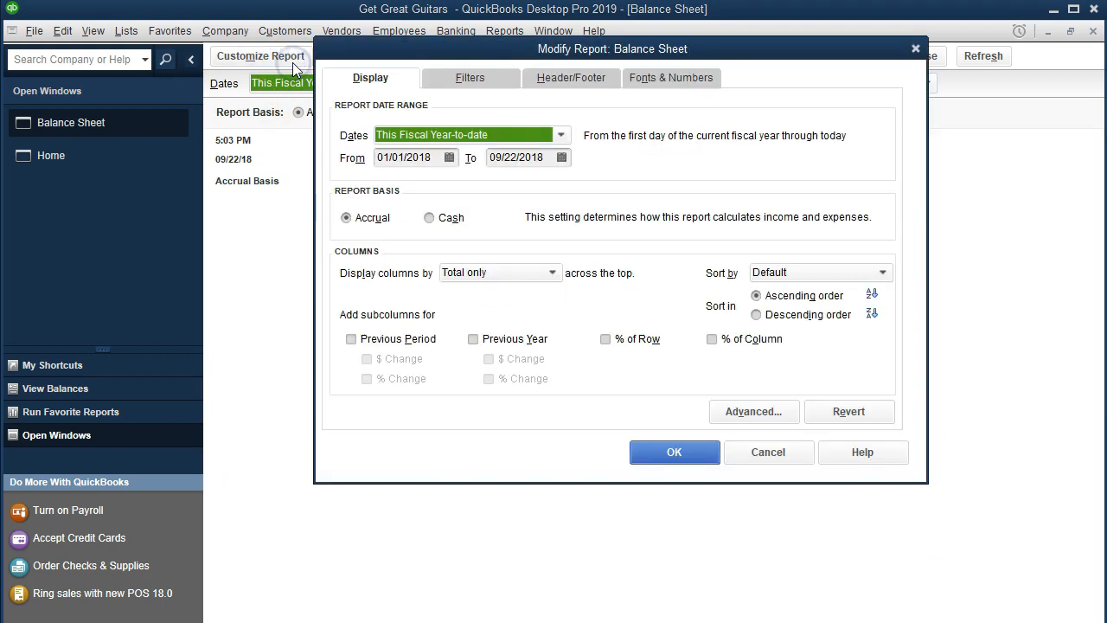
key("Tab")
type("010119")
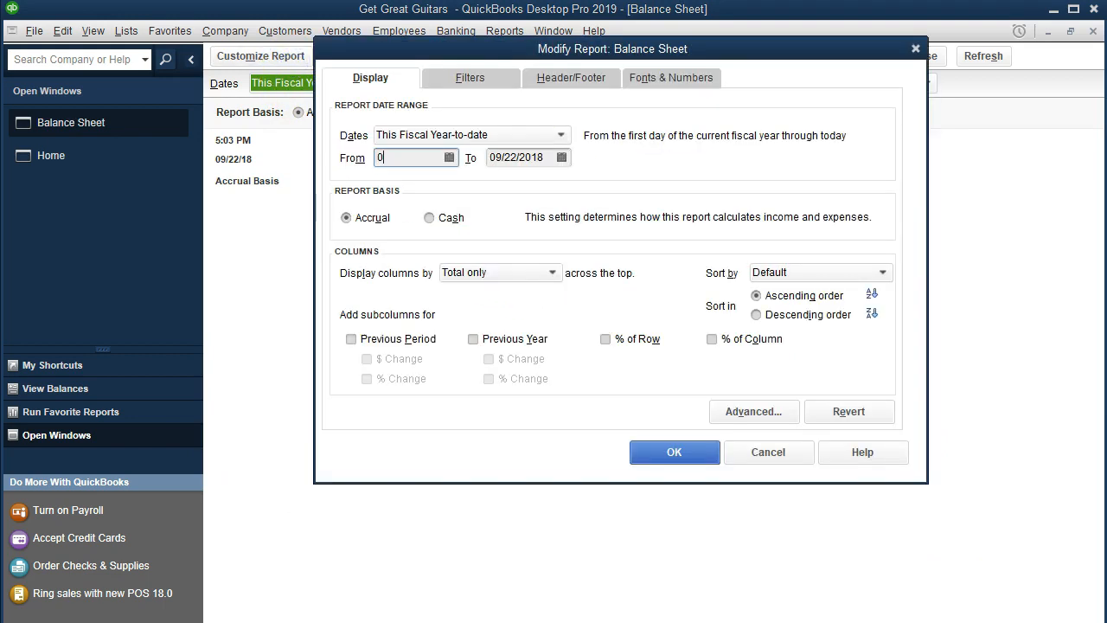
key("Tab")
type("123119")
key("Tab")
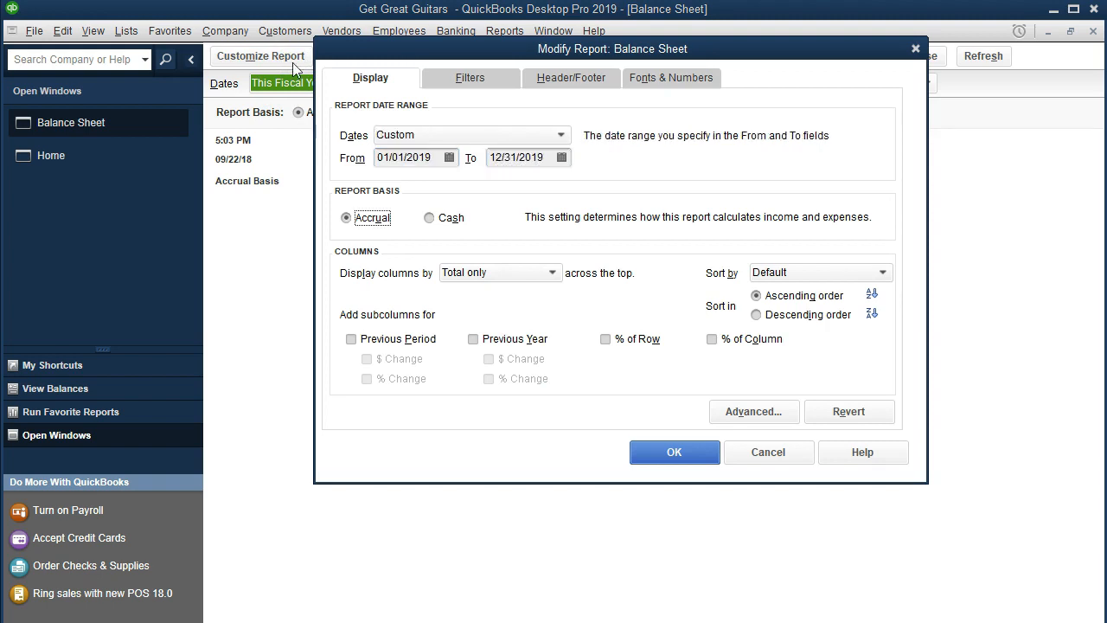
left_click(662, 451)
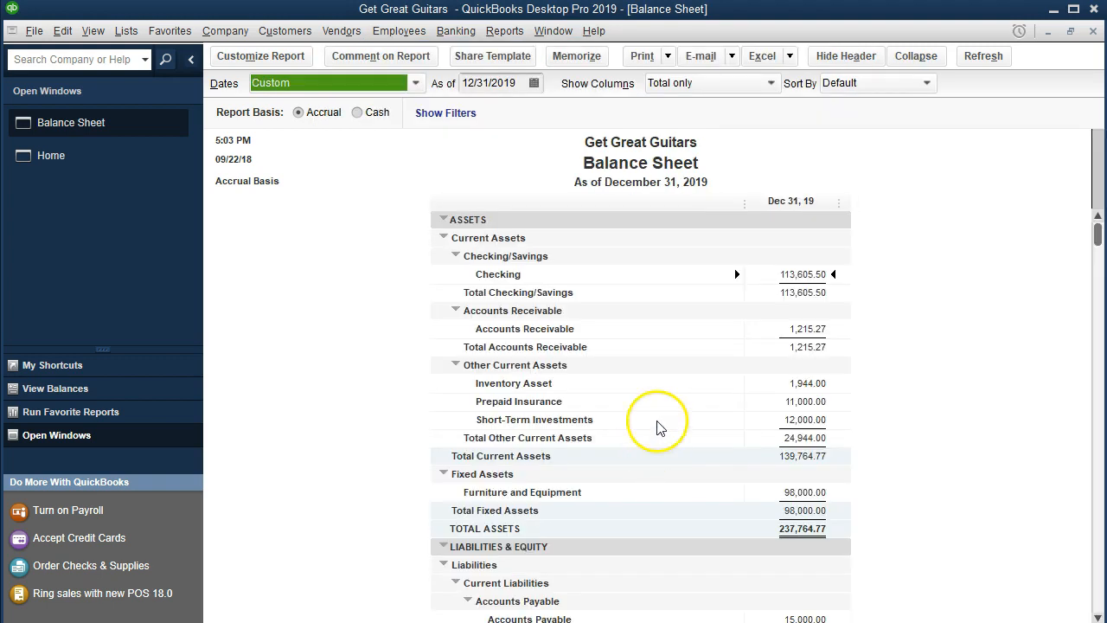
Drill into the Accounts Payable amount under current liabilities on the Balance Sheet to list its transactions.
scroll(666, 389, "down", 2)
scroll(667, 387, "down", 2)
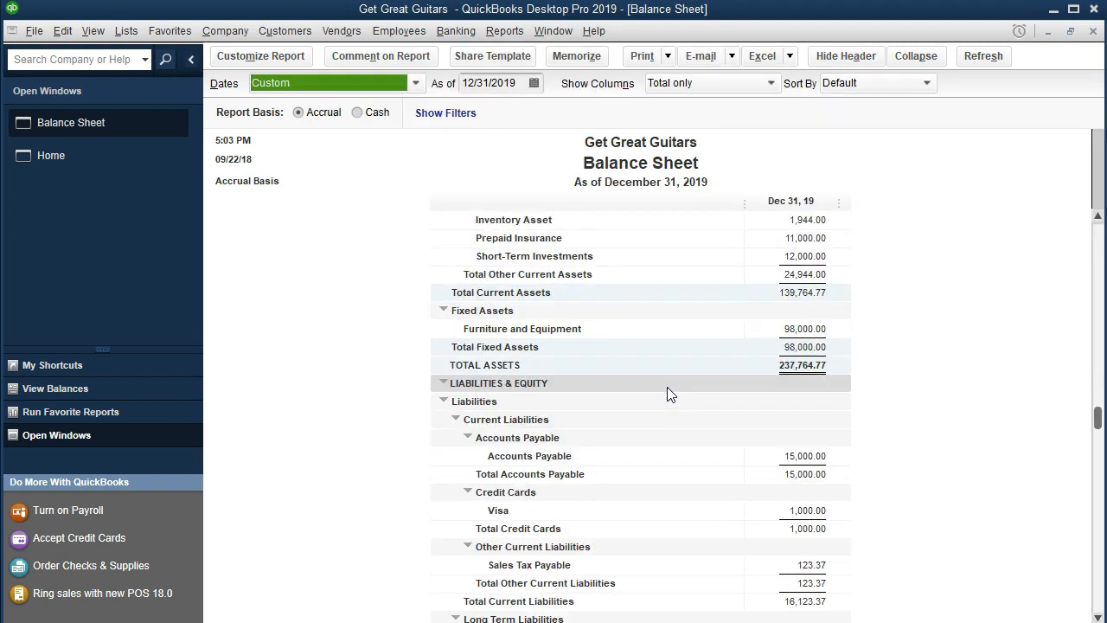
left_click(799, 400)
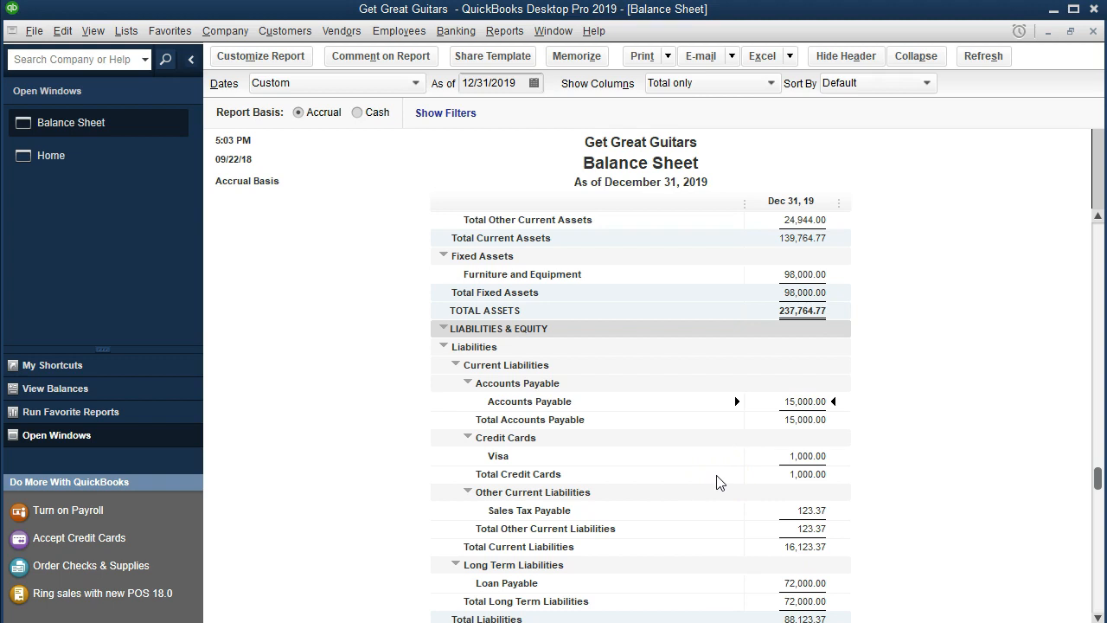
double_click(760, 401)
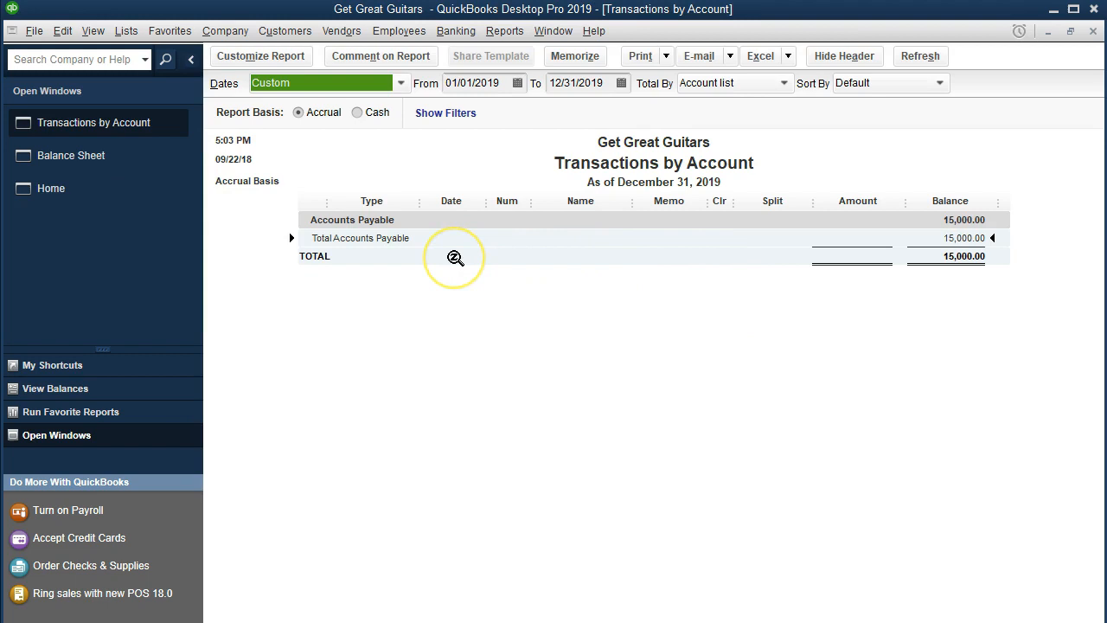
Set the start date of the Accounts Payable transaction report to 01/01/2018 and refresh the listing.
left_click(502, 83)
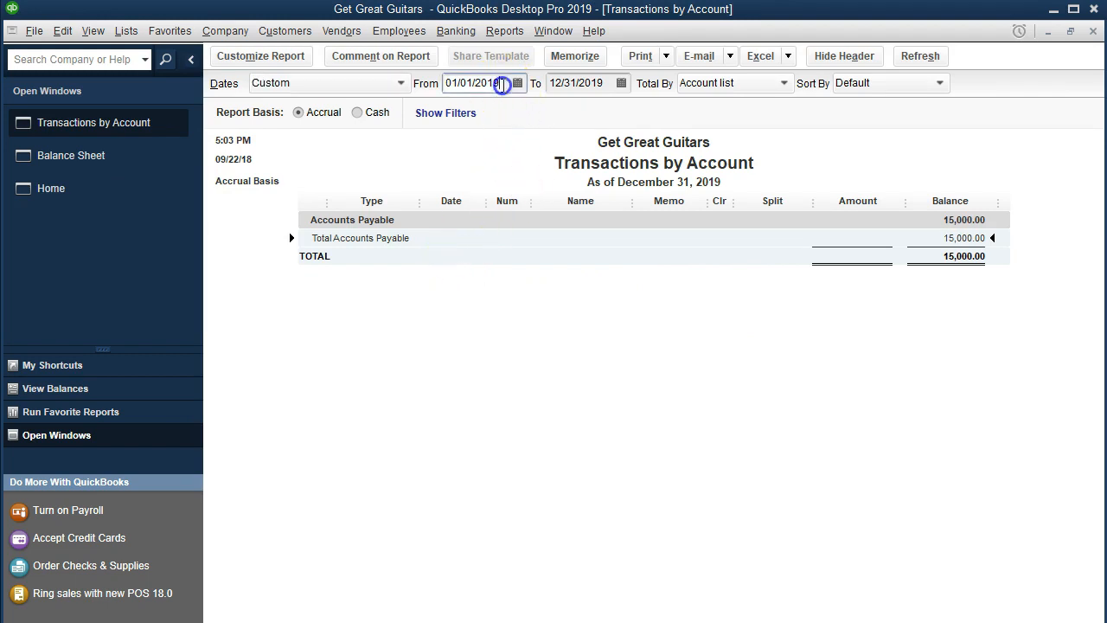
key("BackSpace")
type("8")
left_click(611, 336)
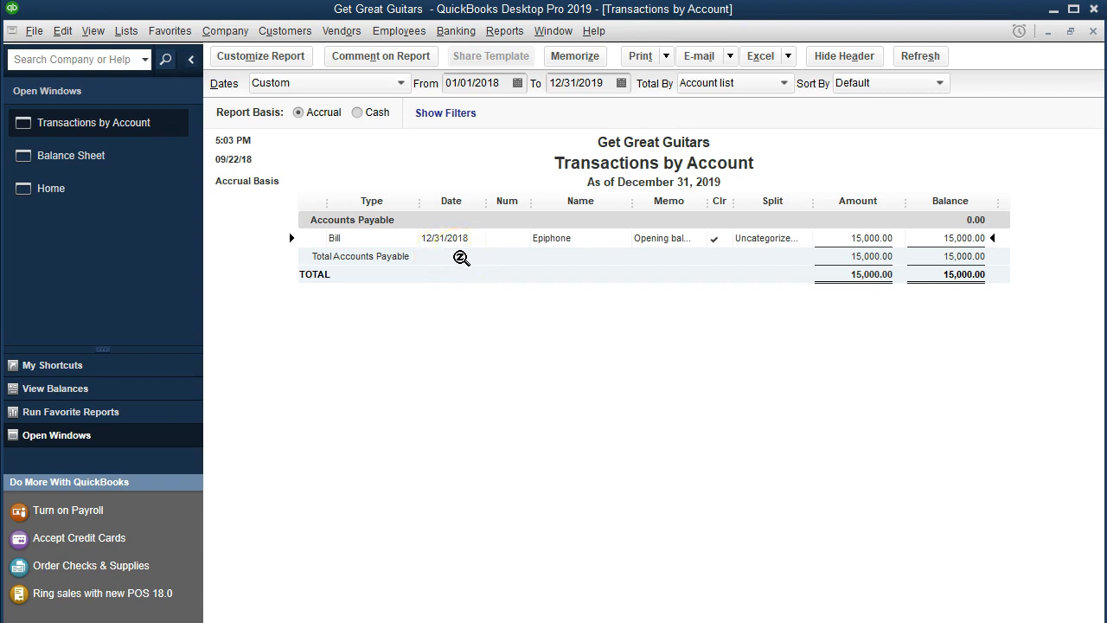
Open the Vendor Balance Summary report from the vendors and payables reports.
left_click(504, 32)
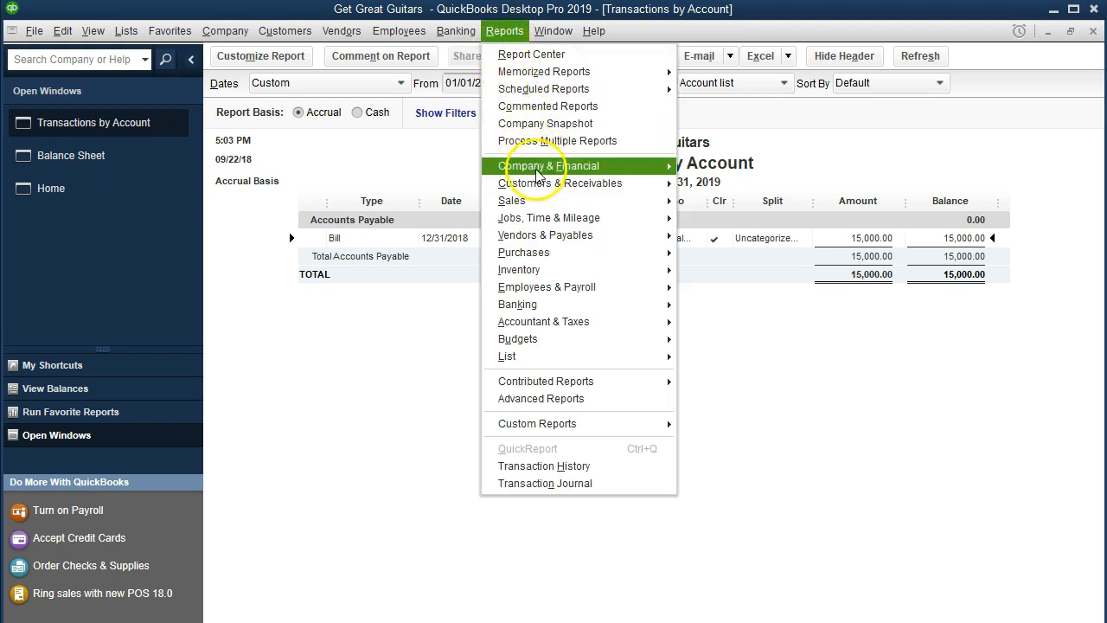
mouse_move(628, 248)
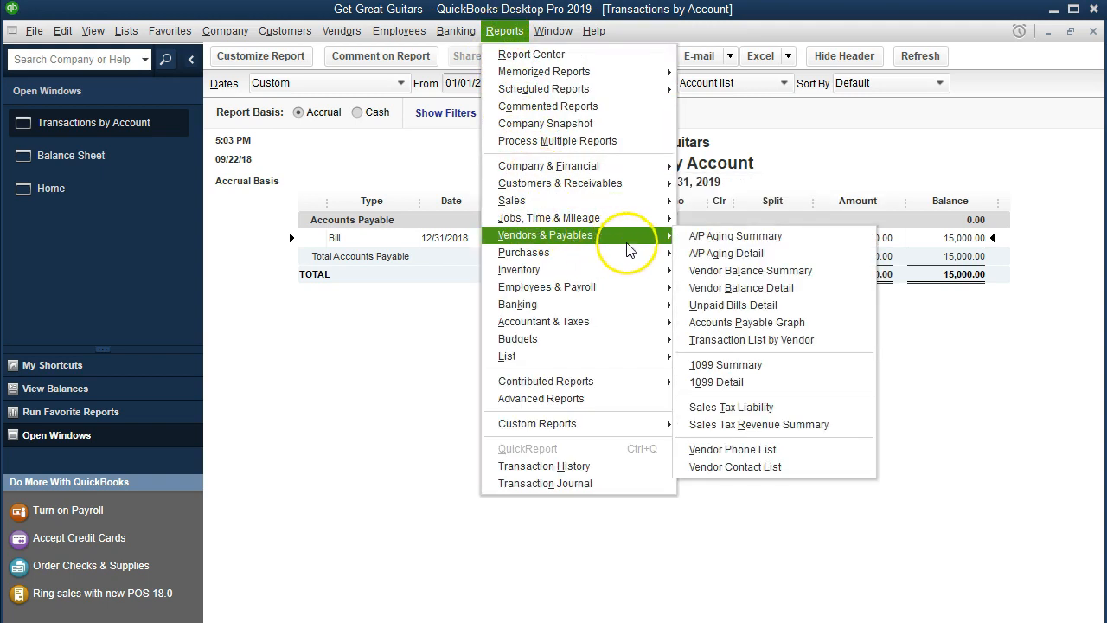
left_click(714, 271)
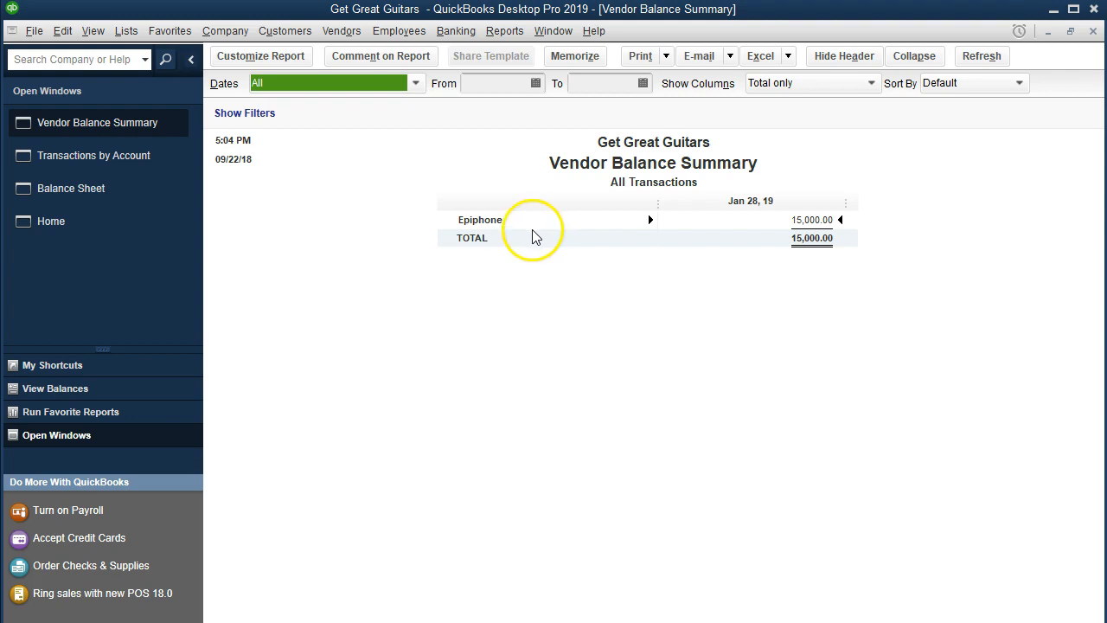
Return to the home page, open Pay Bills and select the Epiphone bill for payment with all bills shown.
left_click(109, 219)
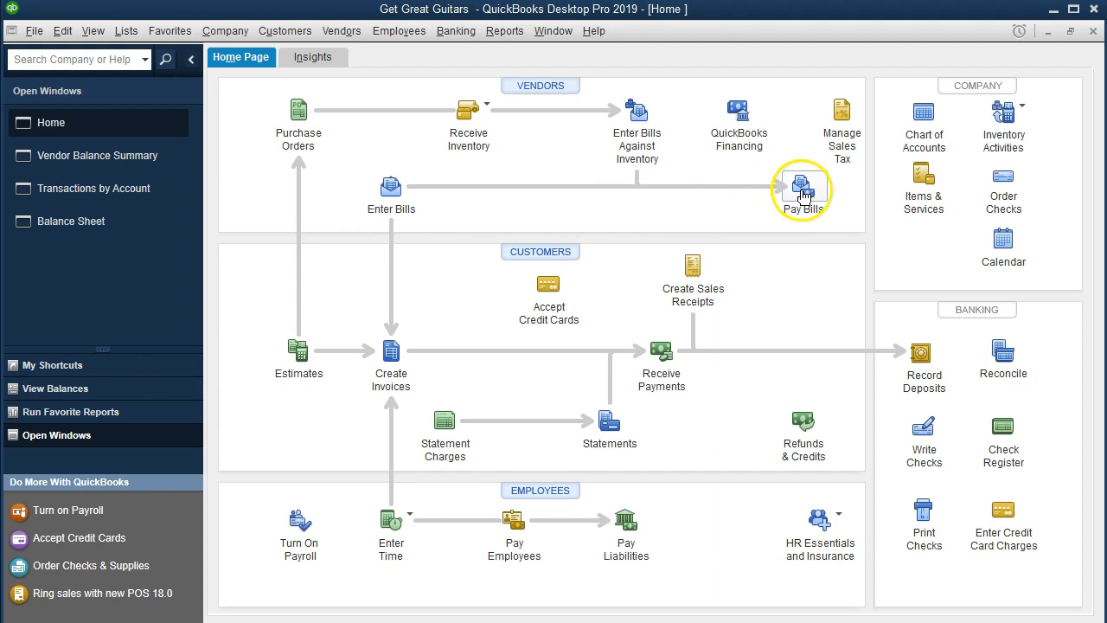
left_click(805, 187)
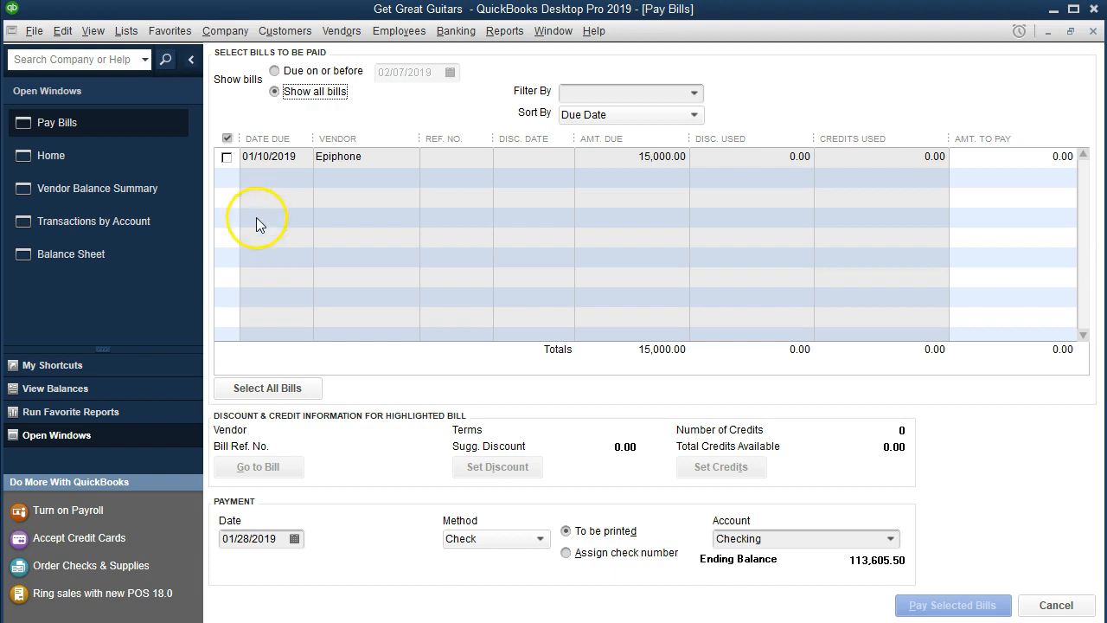
left_click(276, 266)
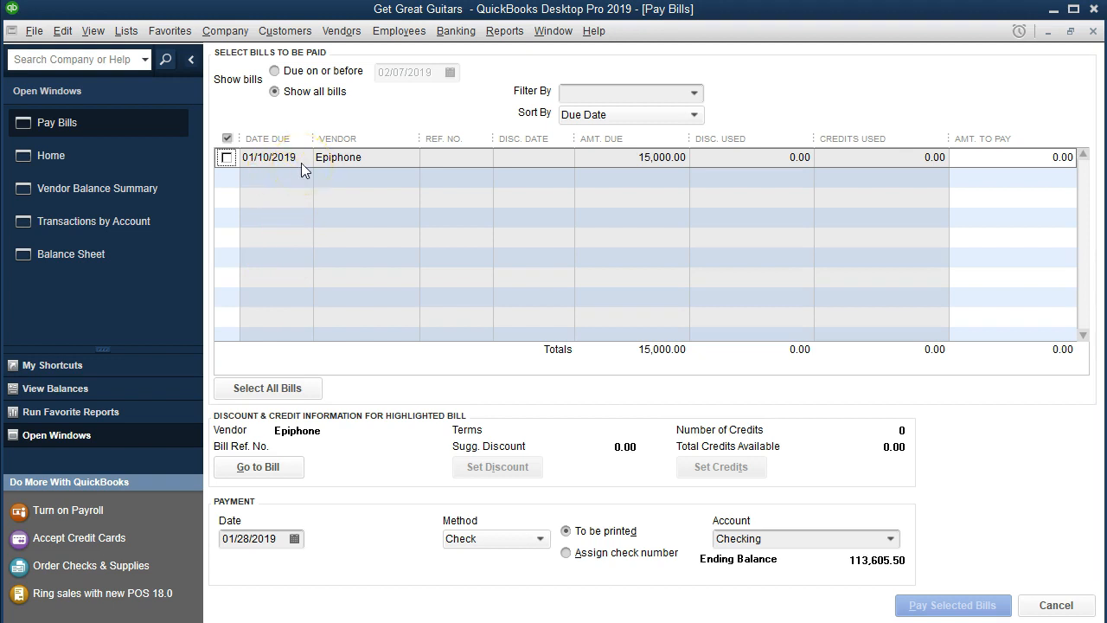
left_click(227, 158)
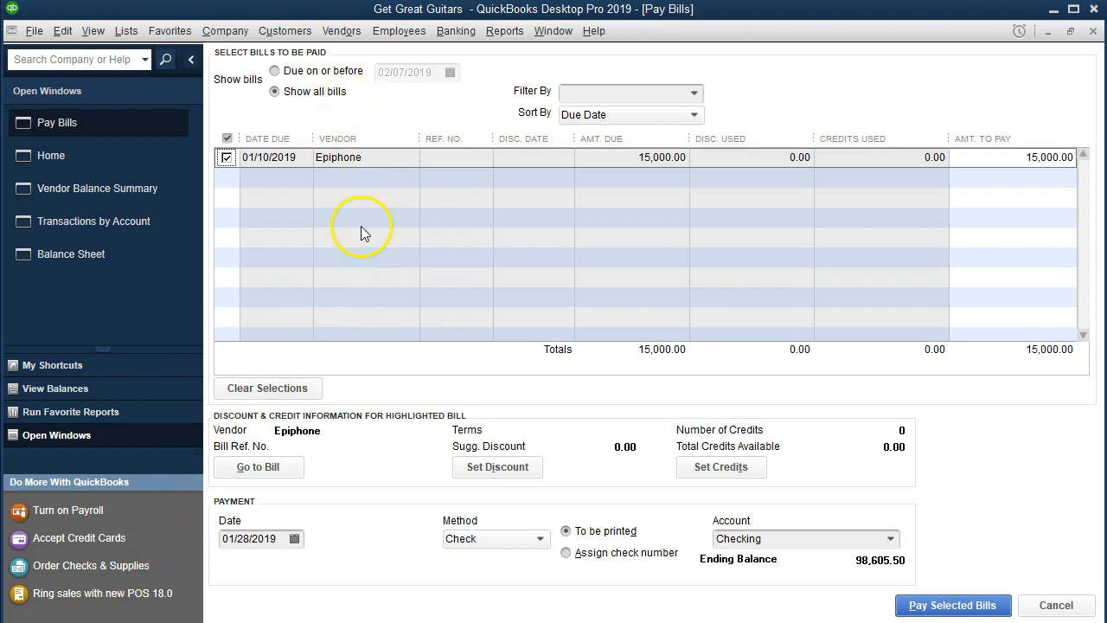
left_click(276, 92)
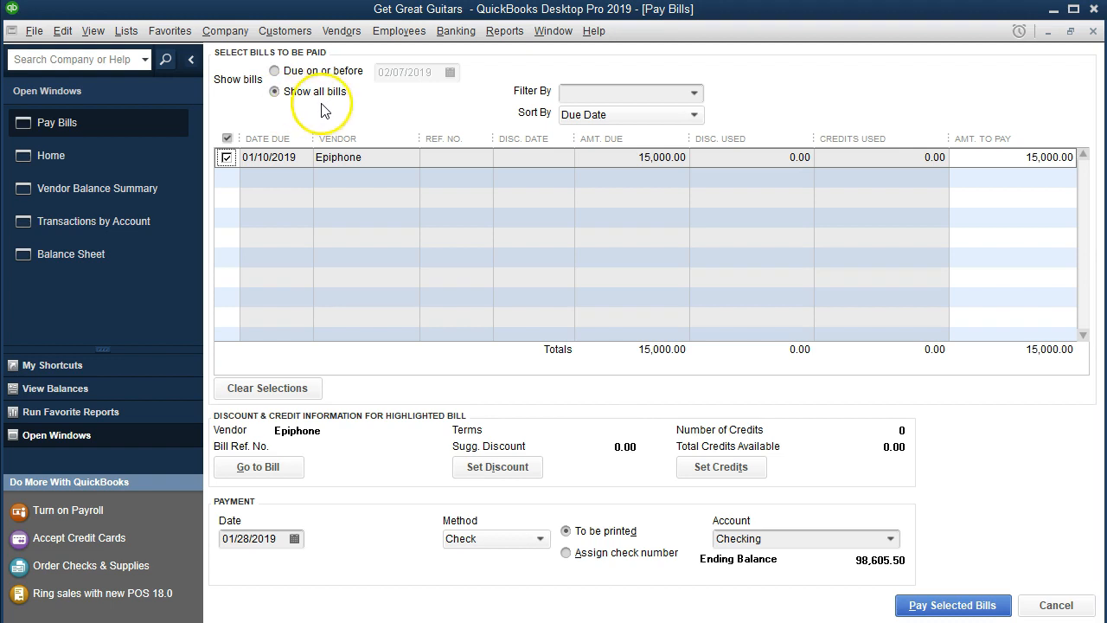
Filter the list of bills to be paid by All vendors, dismissing the blank-field warning.
left_click(694, 93)
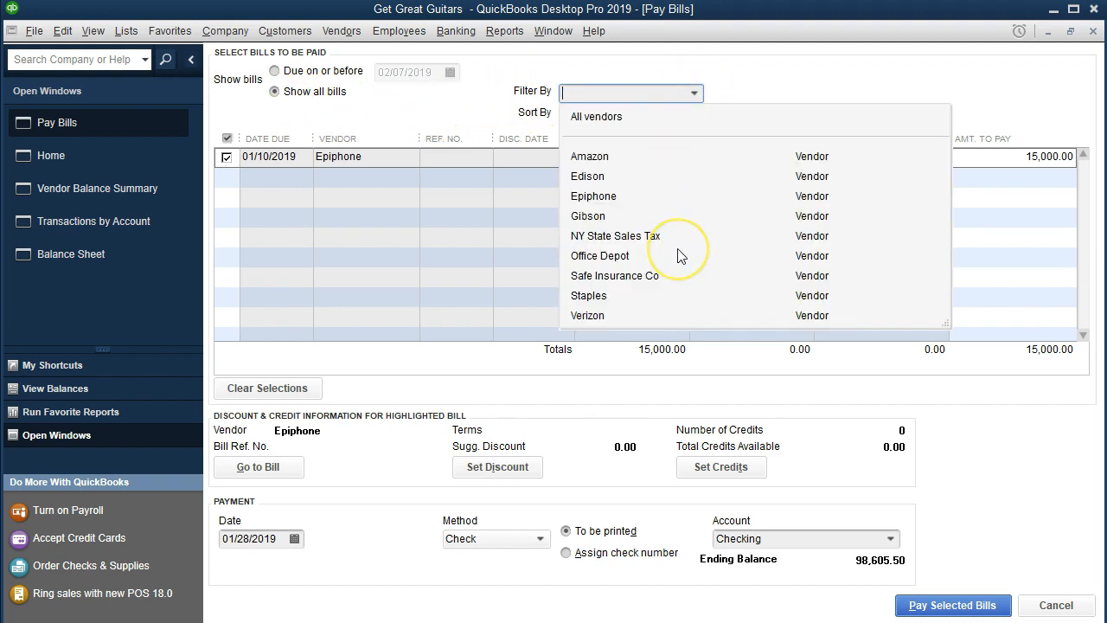
left_click(771, 86)
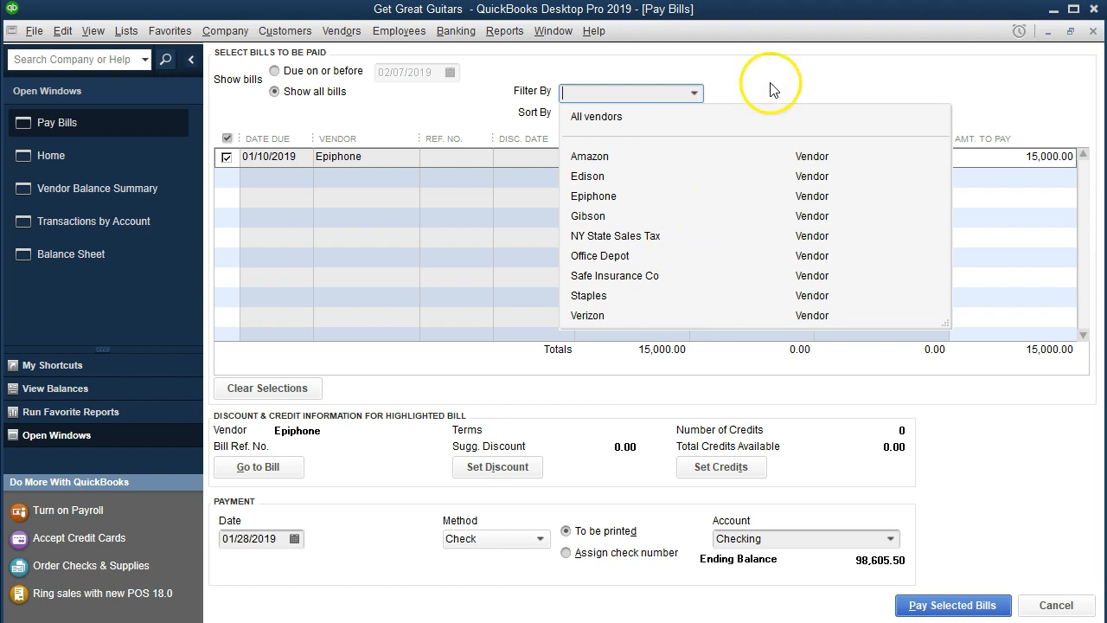
left_click(697, 111)
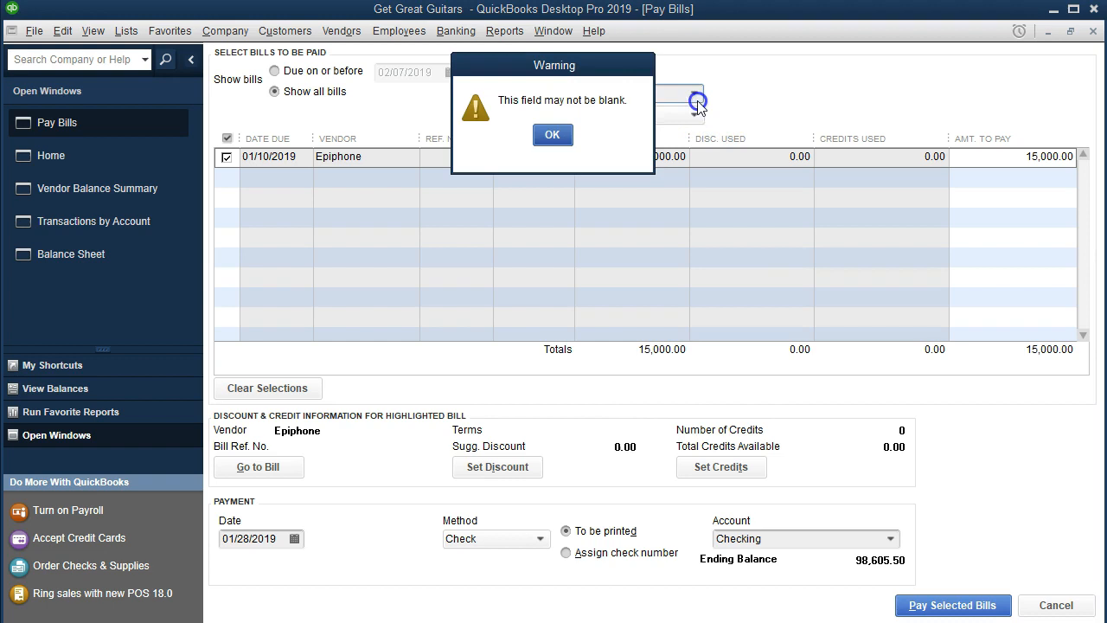
left_click(551, 134)
left_click(693, 92)
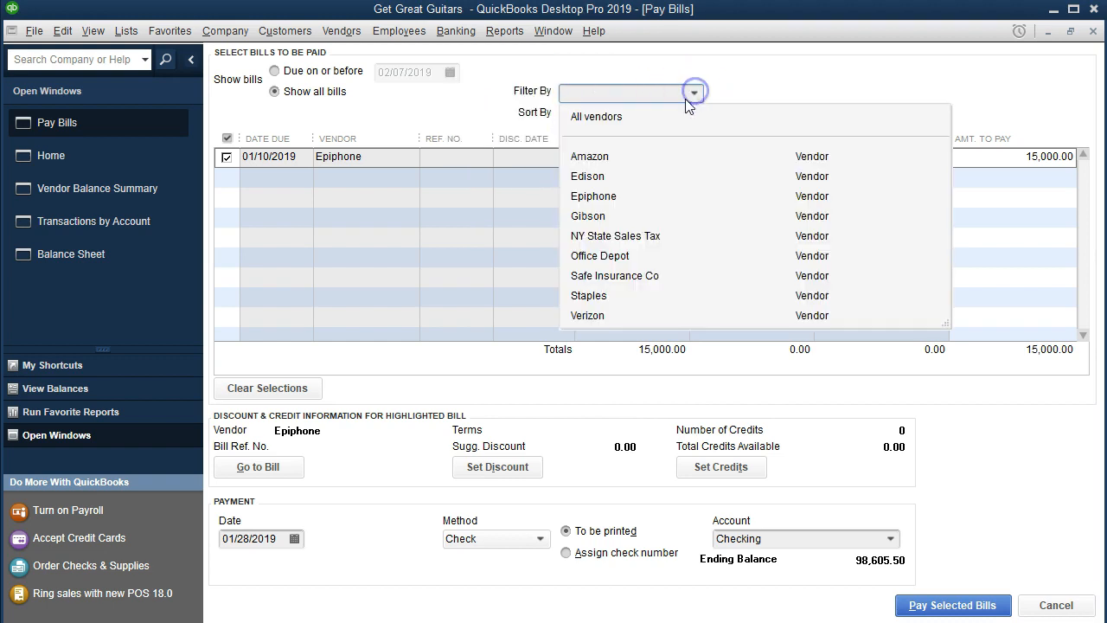
left_click(599, 115)
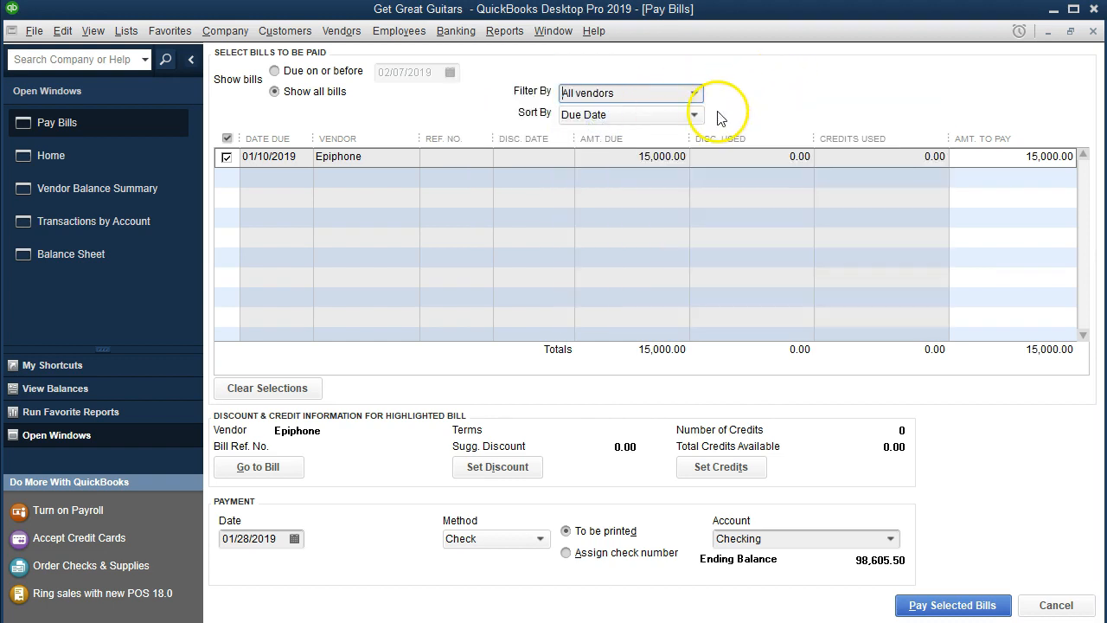
Review the vendor filter choices and the sort options for the bills list, keeping All vendors and Due Date.
left_click(689, 93)
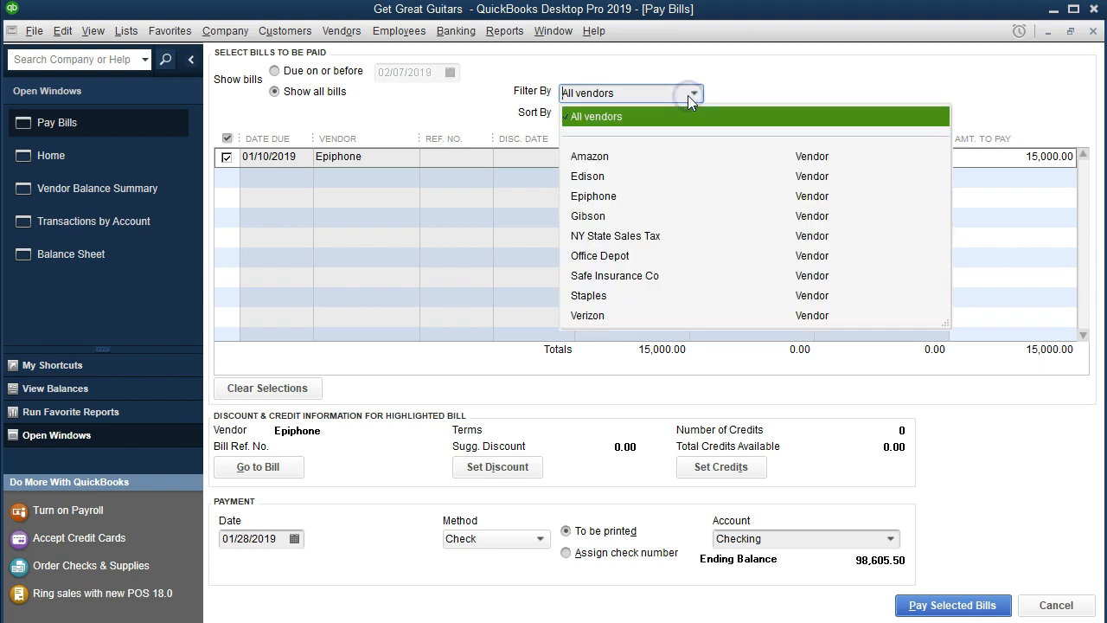
left_click(759, 76)
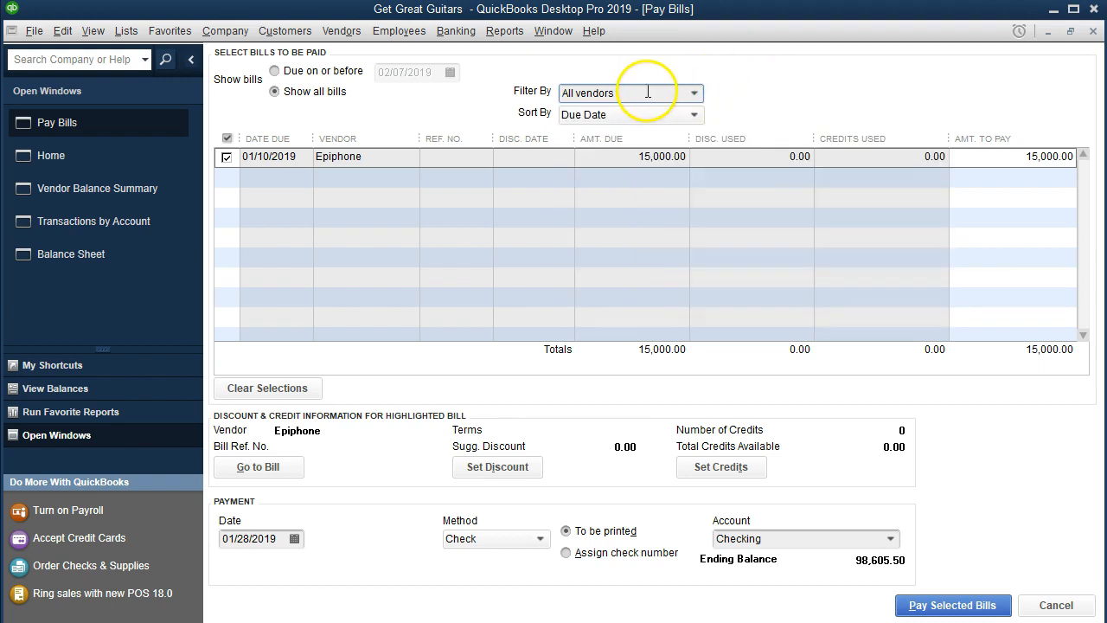
left_click(692, 93)
left_click(652, 120)
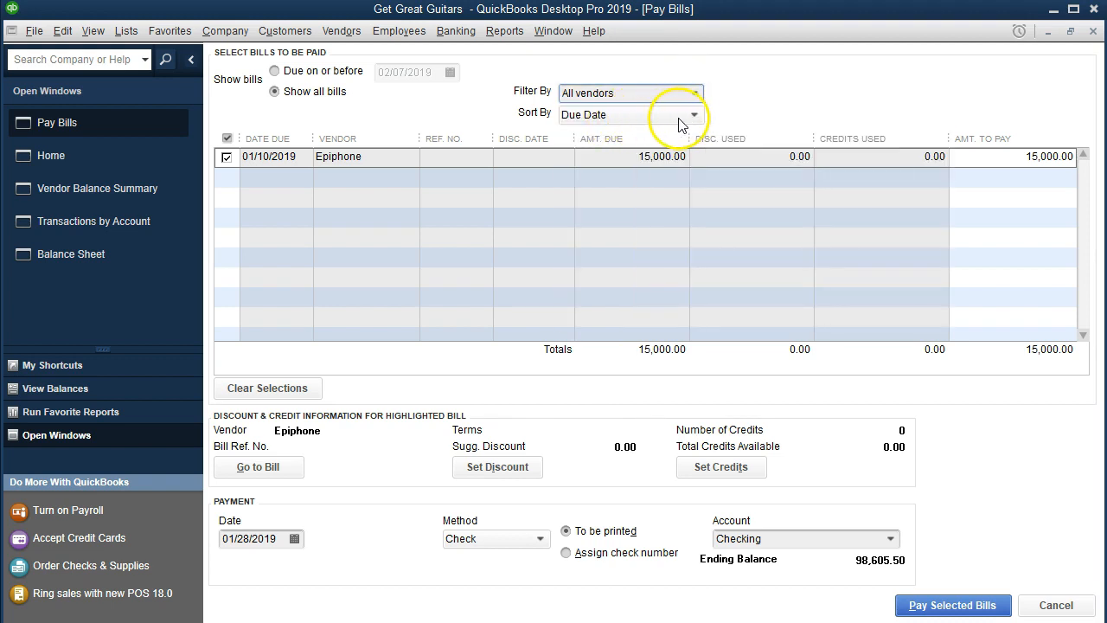
left_click(692, 116)
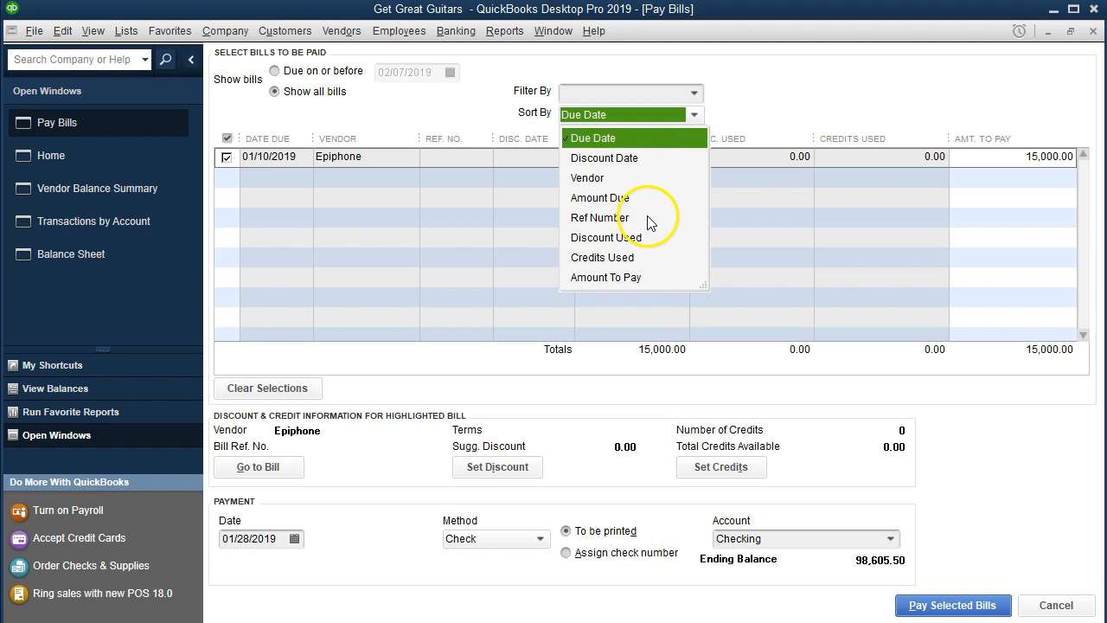
left_click(759, 96)
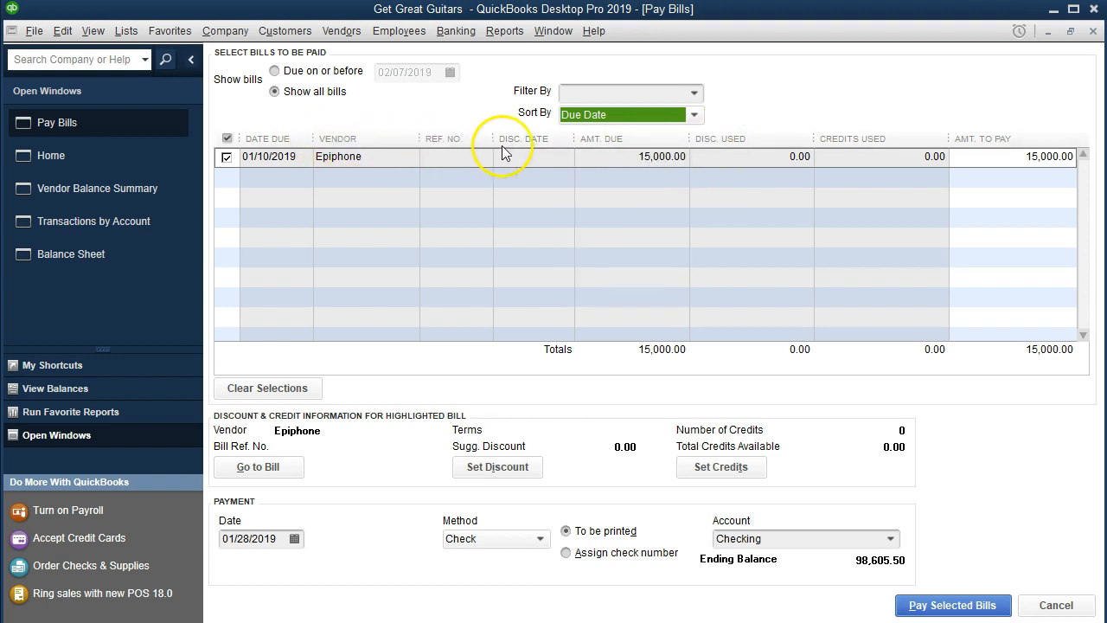
Open the original Epiphone bill from the selected payment line, review it, and close it to return to Pay Bills.
left_click(752, 157)
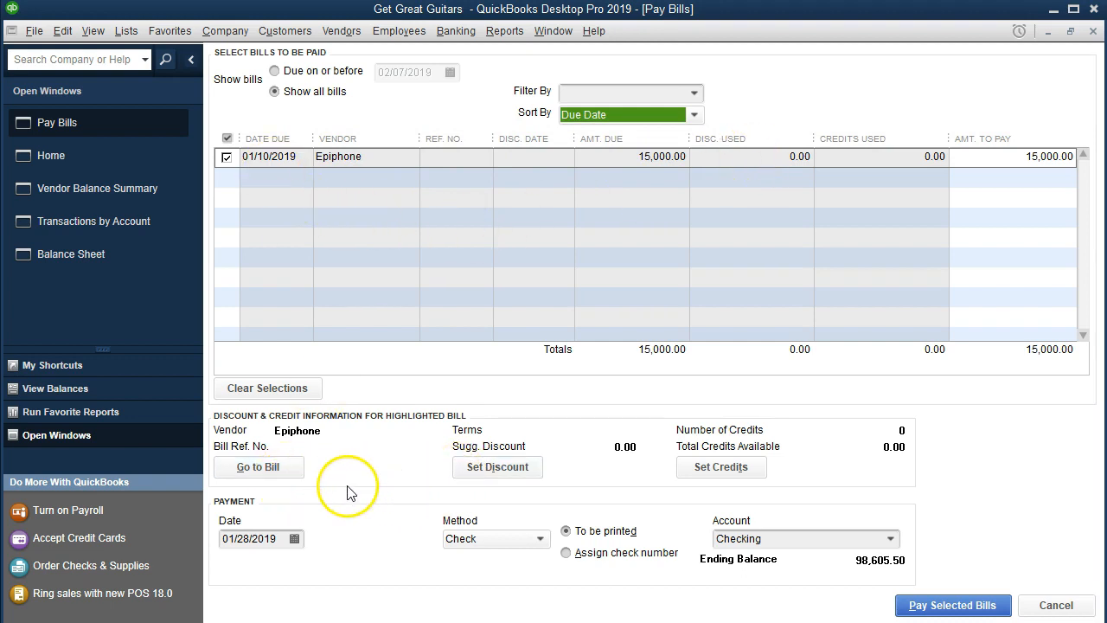
left_click(274, 472)
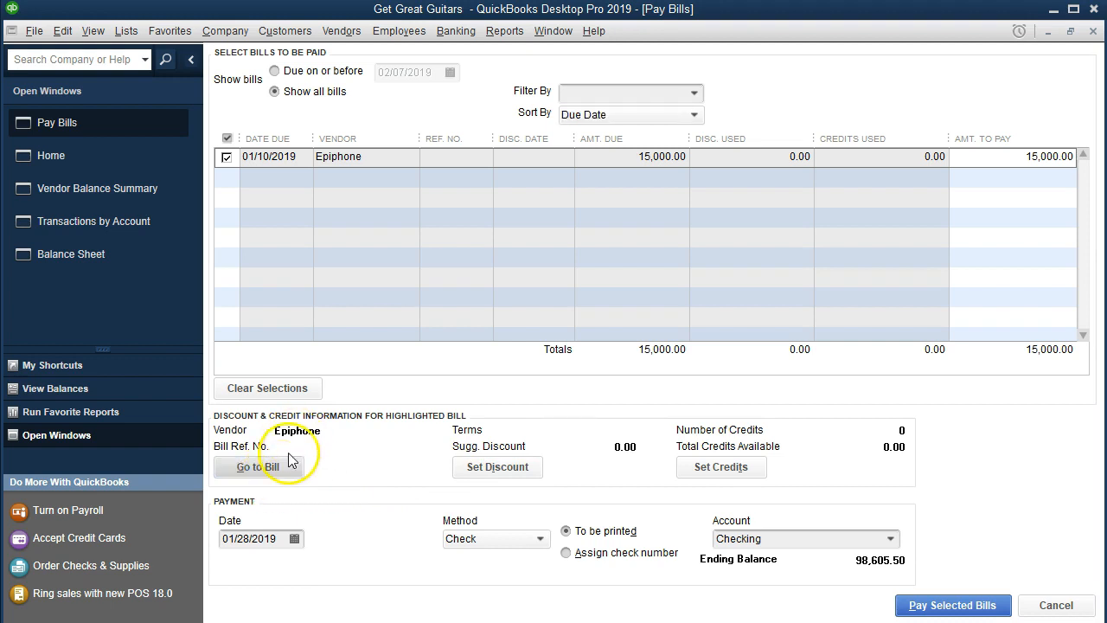
left_click(285, 464)
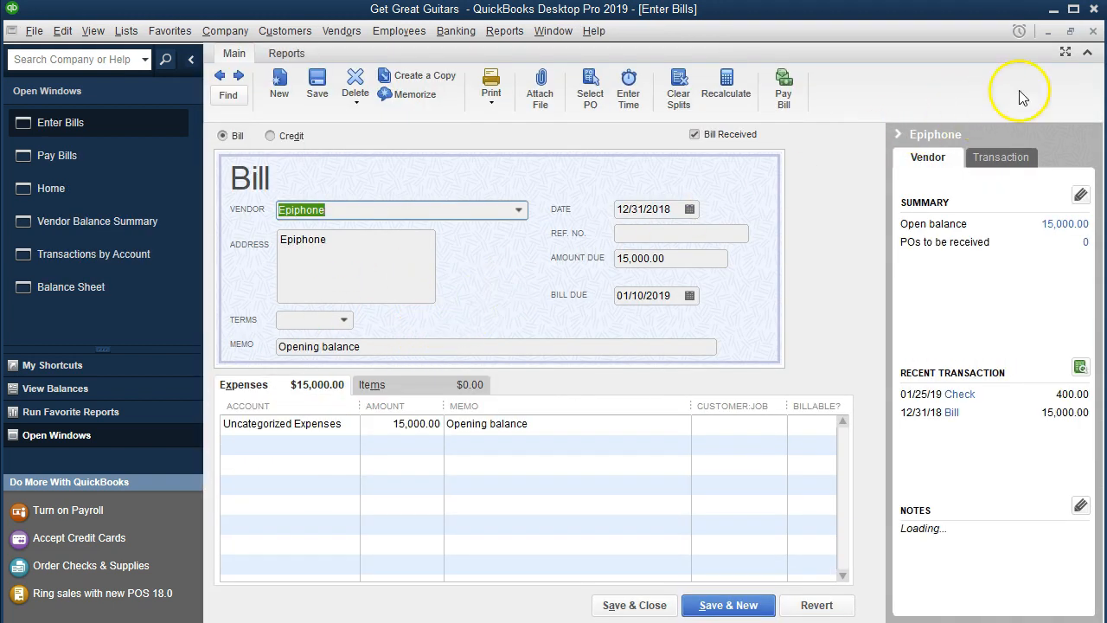
left_click(1093, 33)
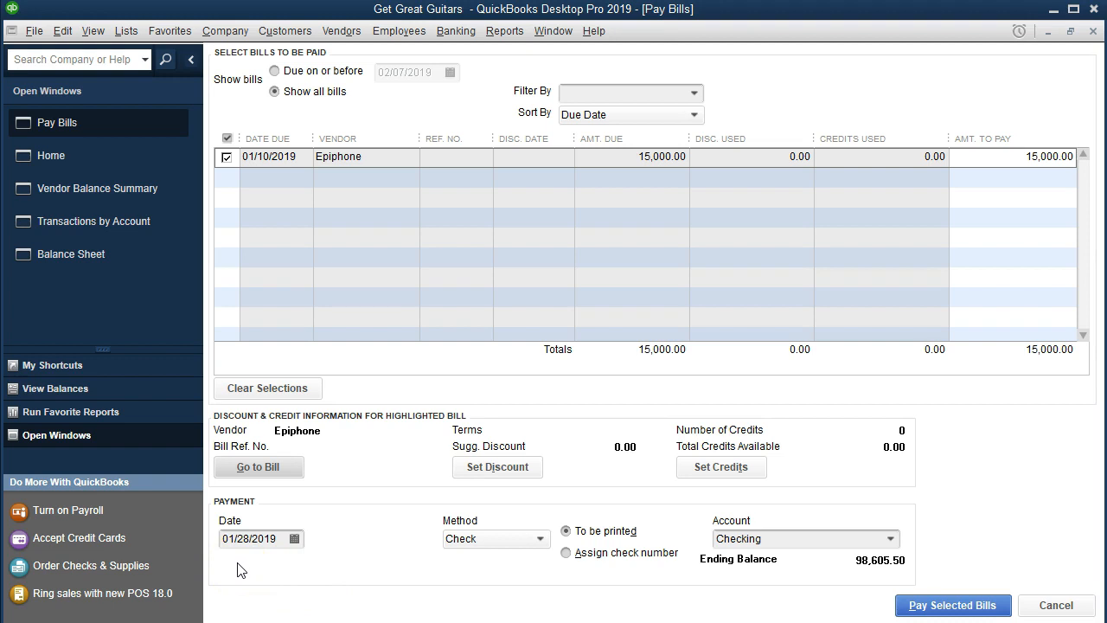
Set the bill payment method to Check with Assign check number, keeping Checking as the payment account.
left_click(538, 543)
left_click(543, 542)
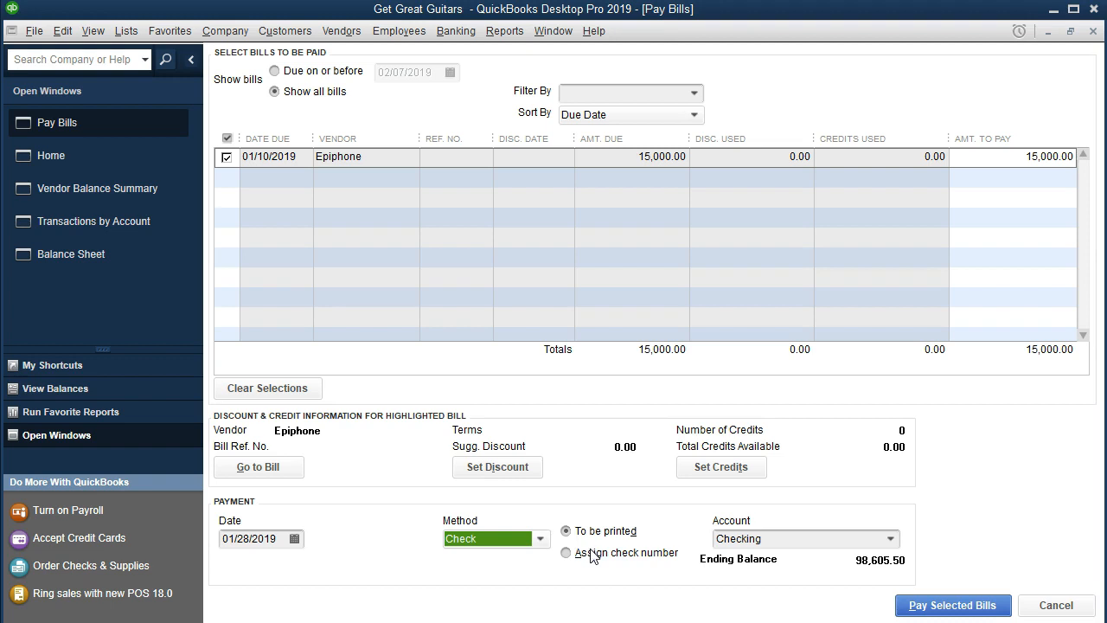
left_click(566, 554)
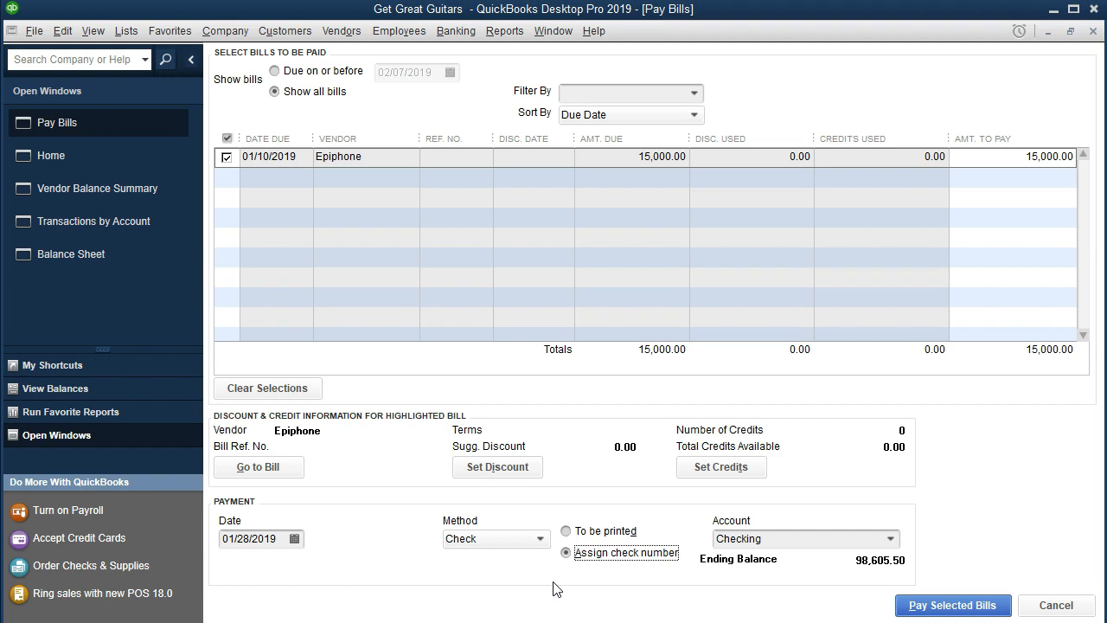
left_click(891, 539)
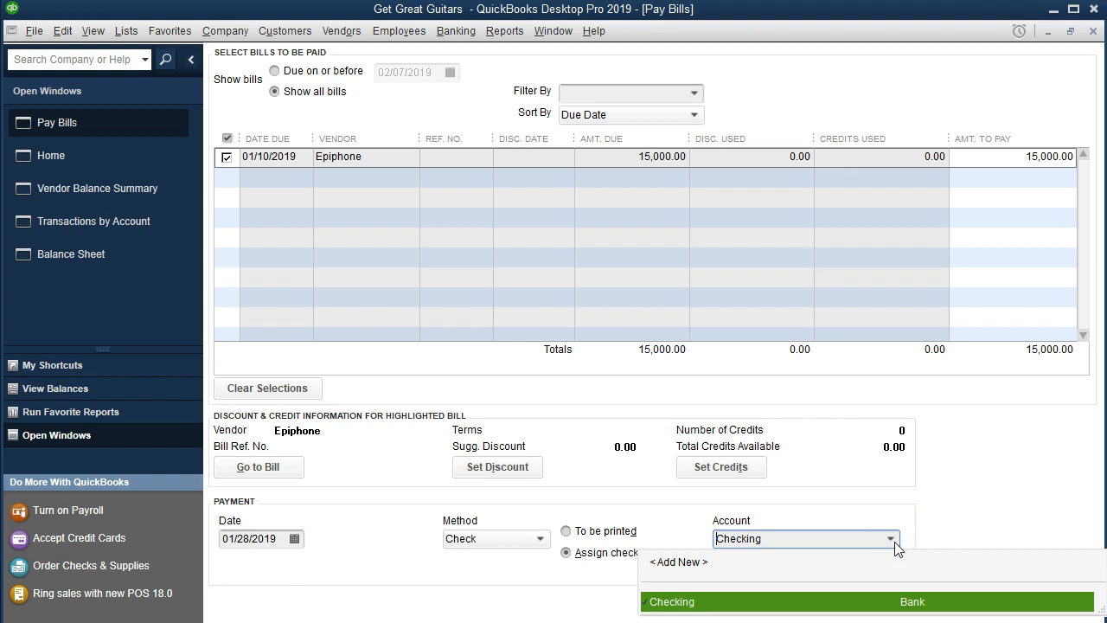
left_click(894, 541)
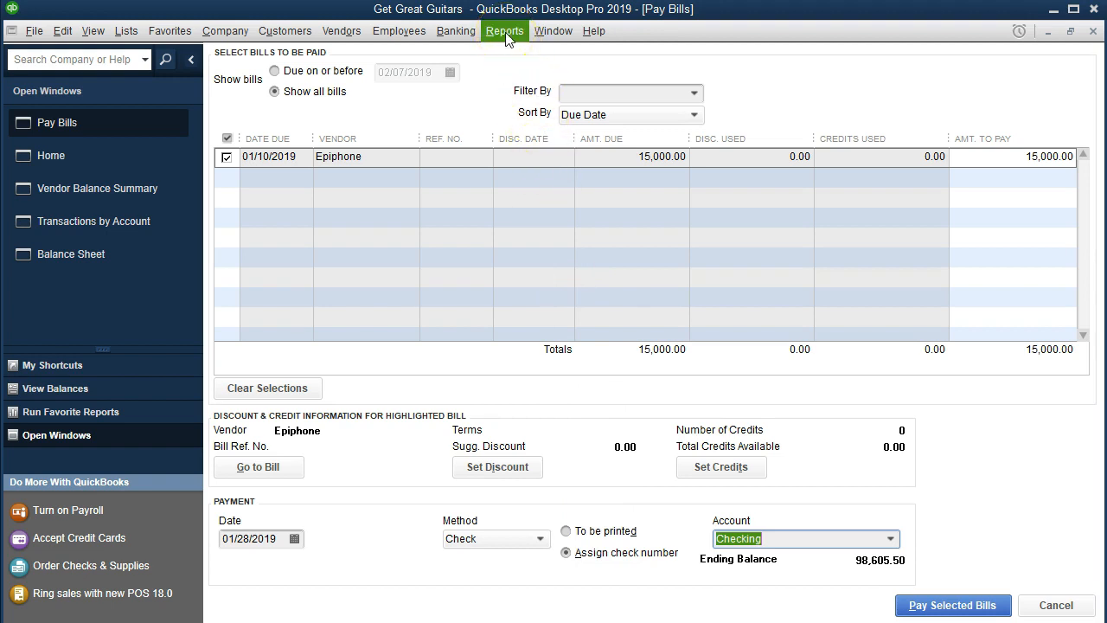
Open the Accounts Payable register with Use Register and view its entries.
left_click(456, 33)
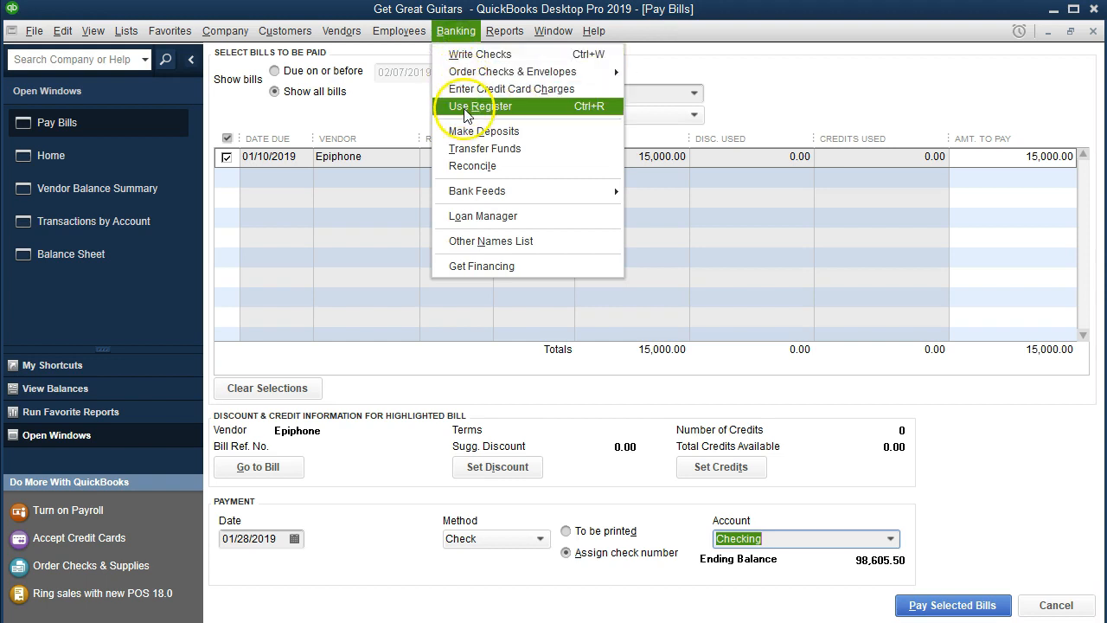
left_click(521, 104)
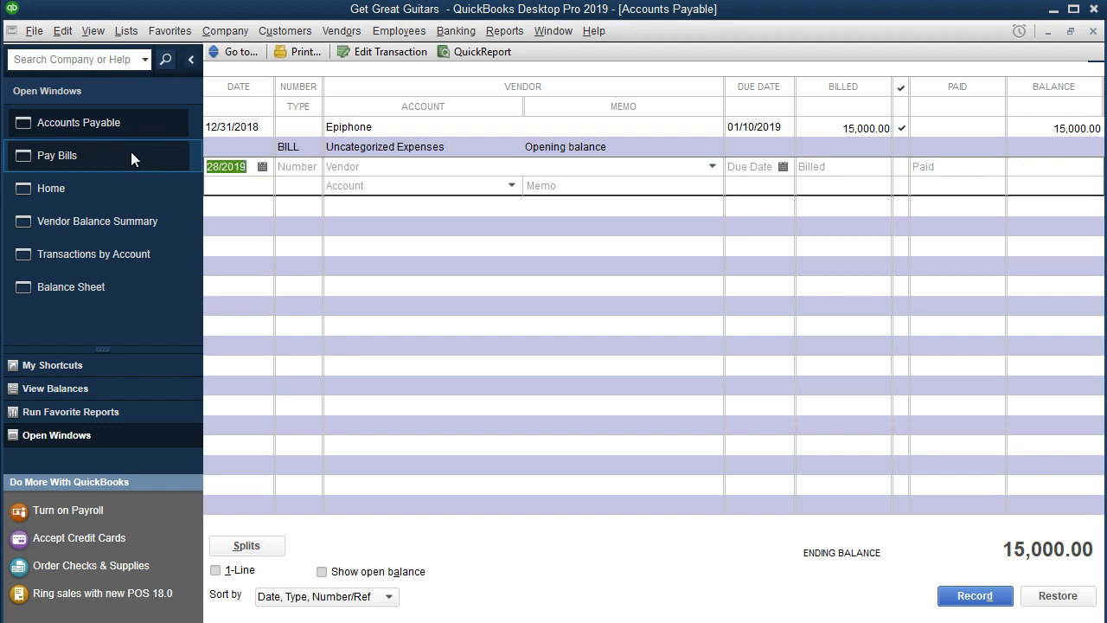
left_click(453, 36)
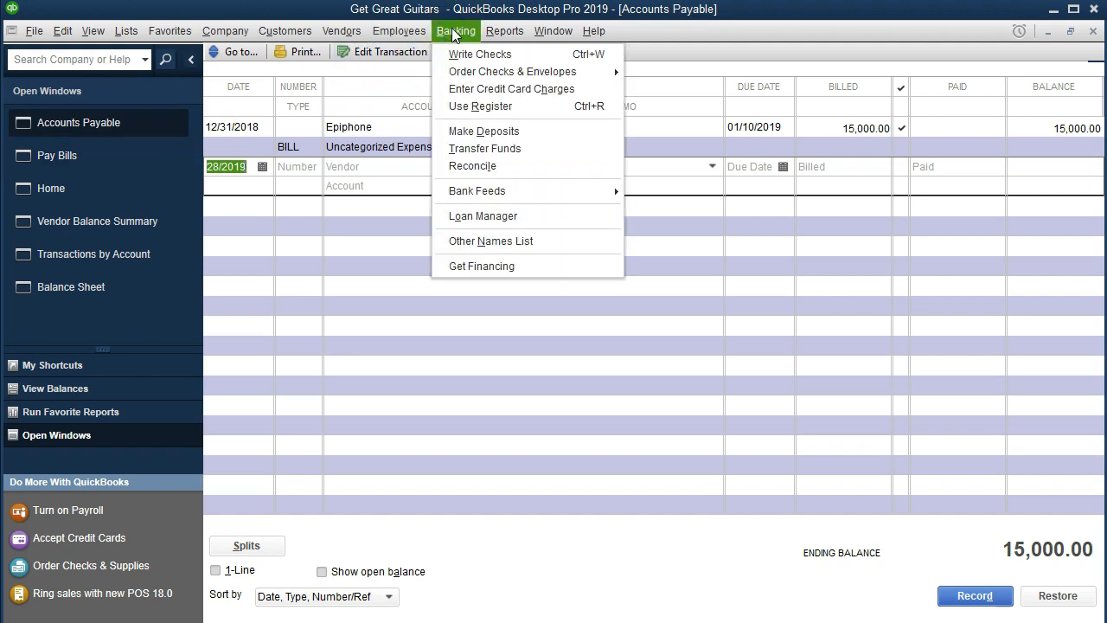
left_click(453, 34)
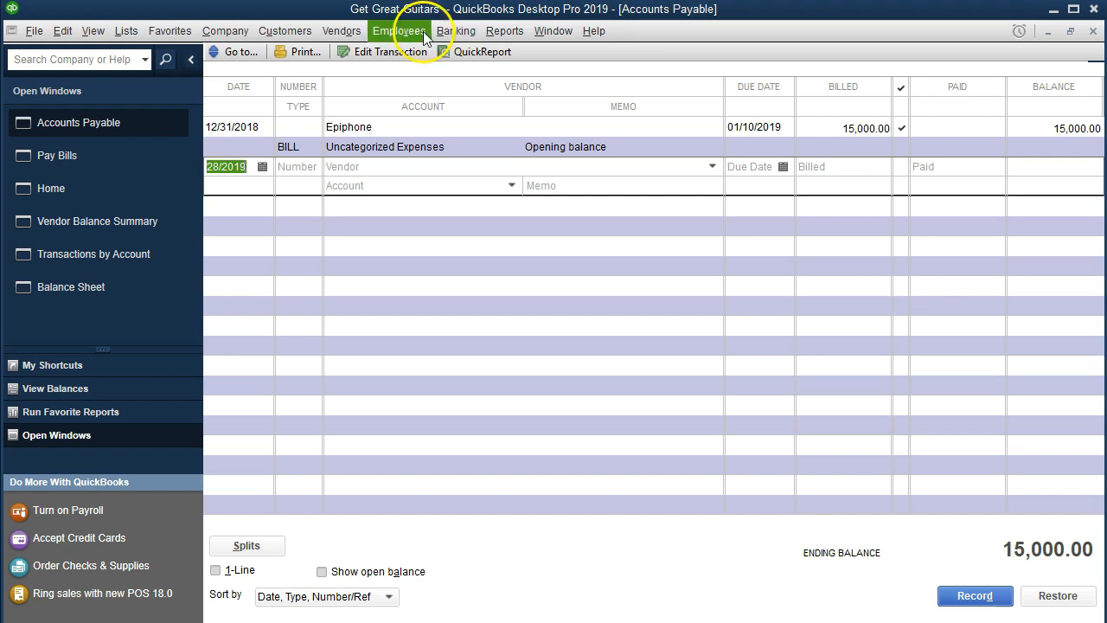
Open the Checking account register from the Chart of Accounts to review the latest check numbers.
left_click(129, 31)
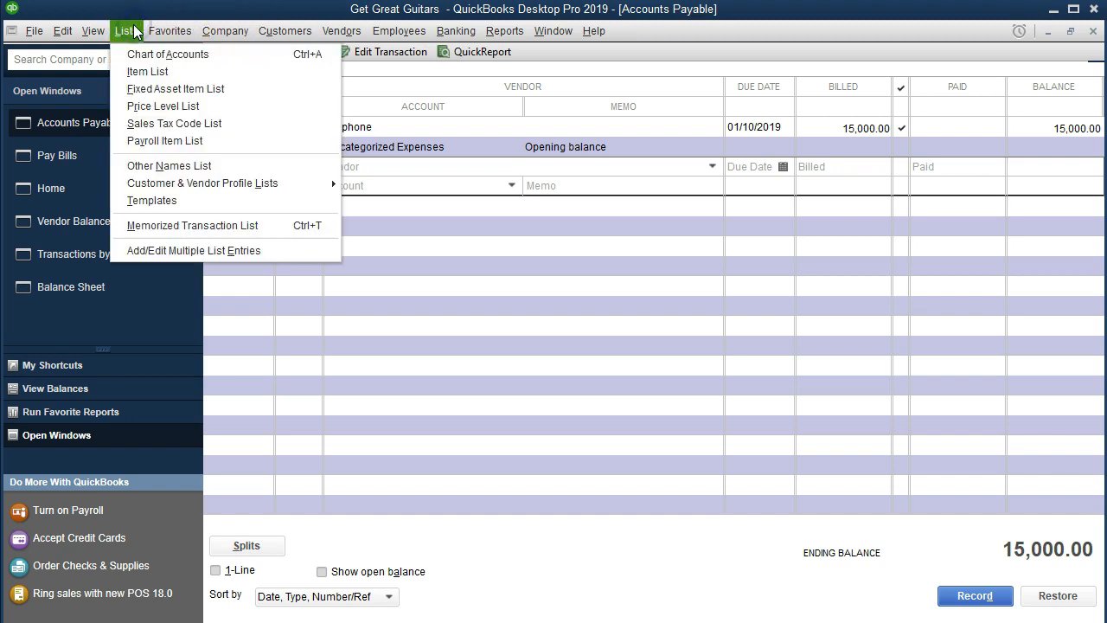
left_click(222, 60)
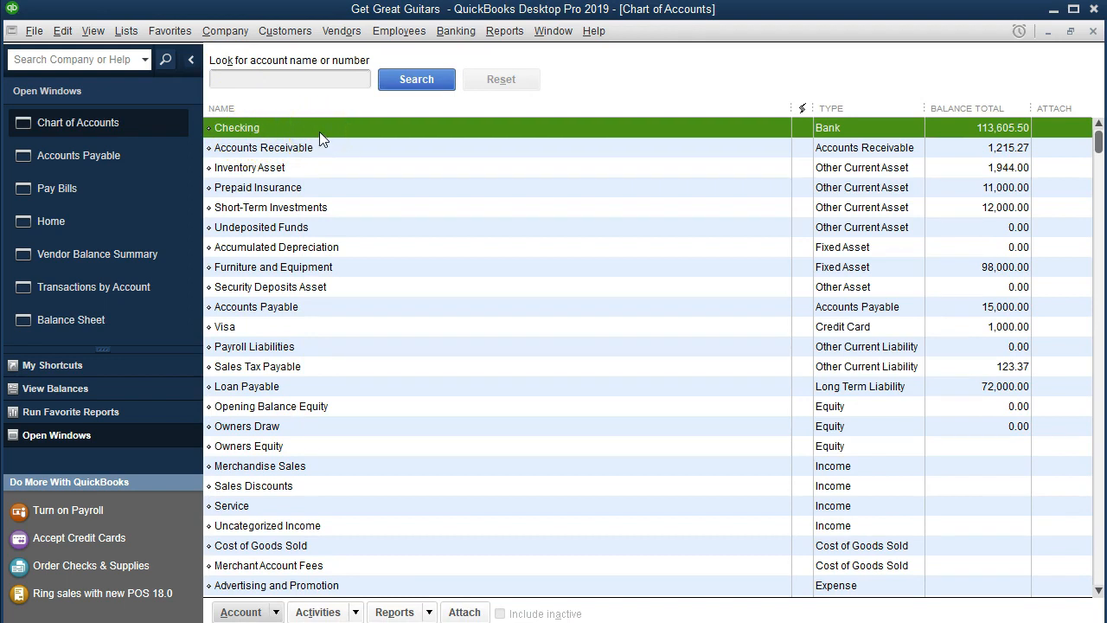
double_click(319, 131)
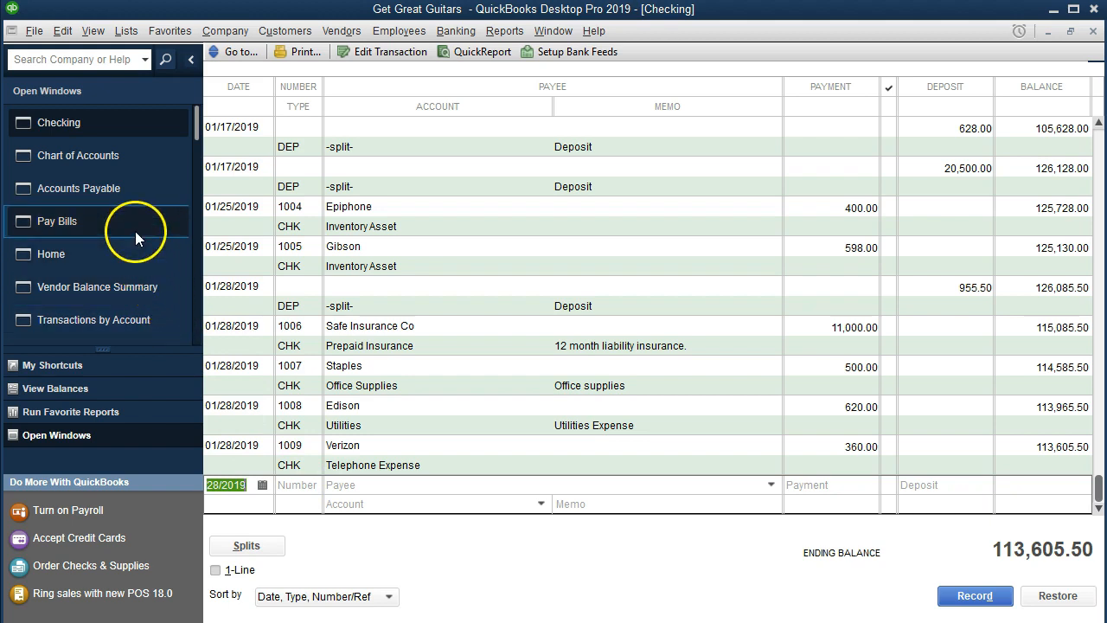
Close the Accounts Payable register and return to the open Pay Bills window.
left_click(141, 197)
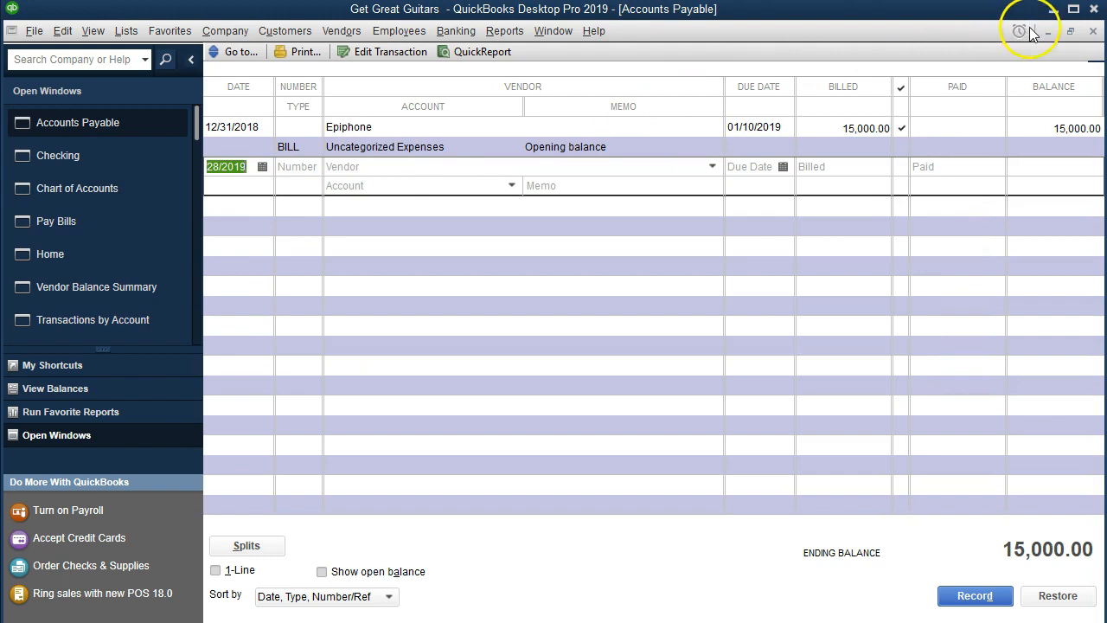
left_click(1093, 31)
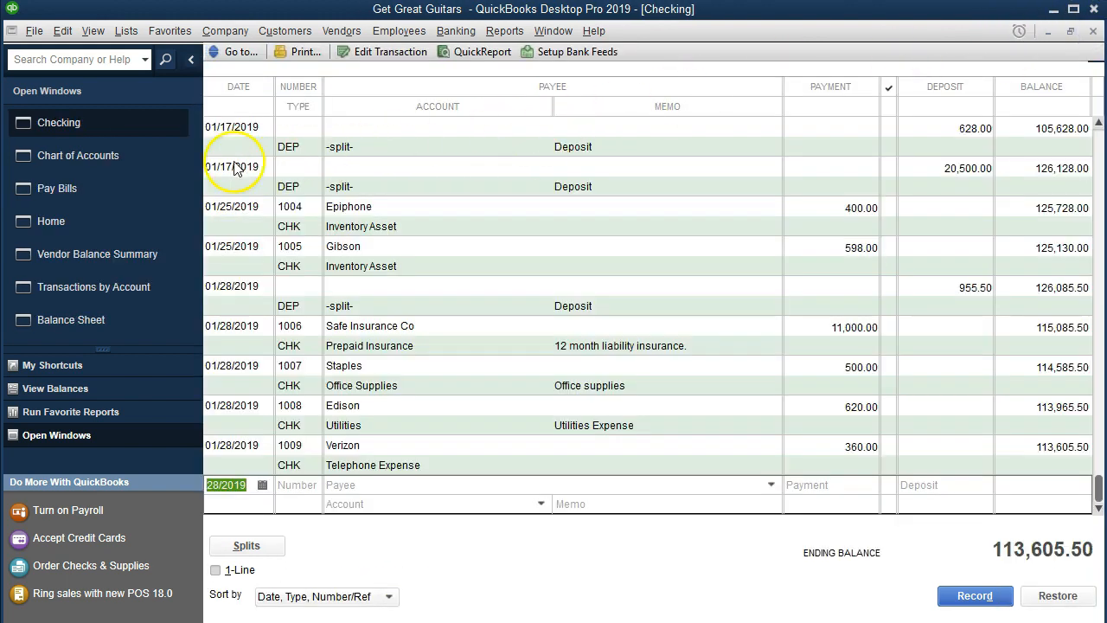
left_click(121, 177)
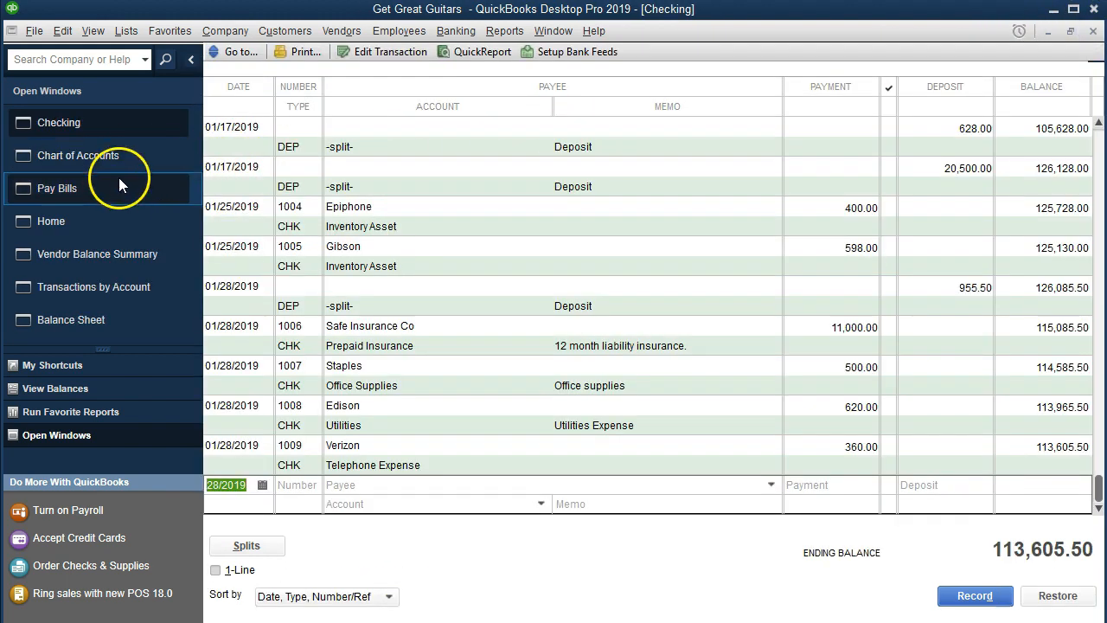
left_click(112, 187)
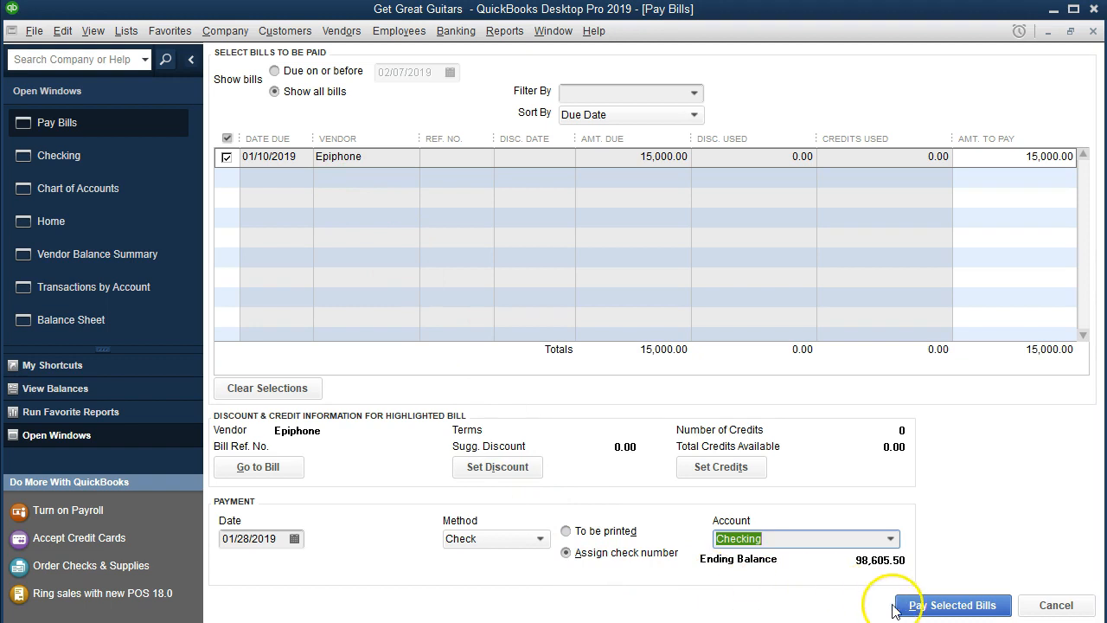
Pay the selected Epiphone bill, letting QuickBooks assign the check number.
left_click(956, 610)
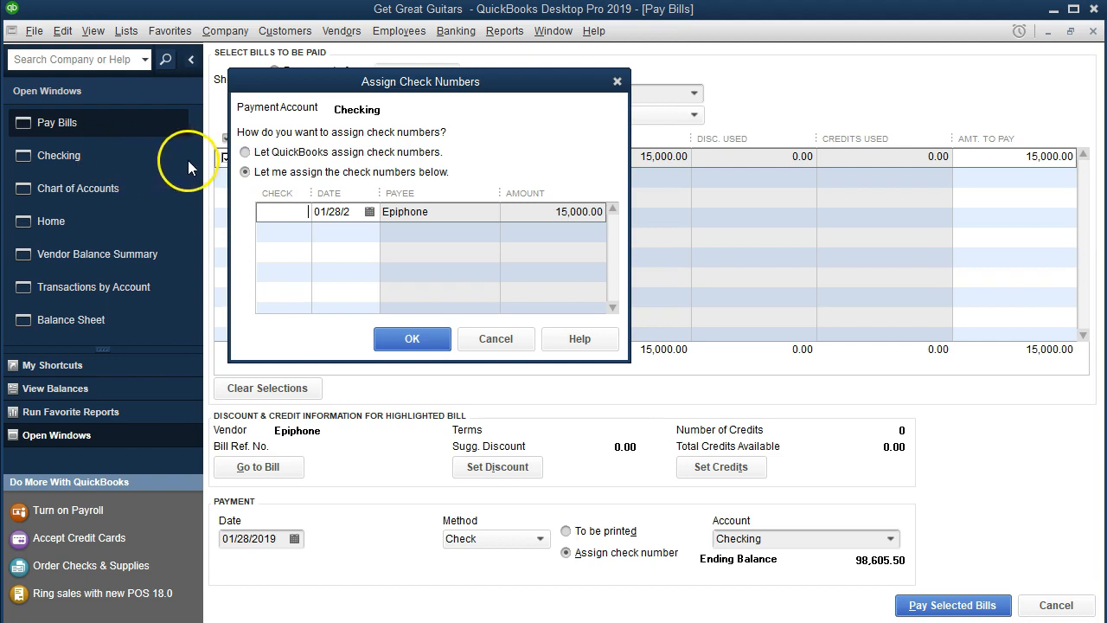
left_click(244, 153)
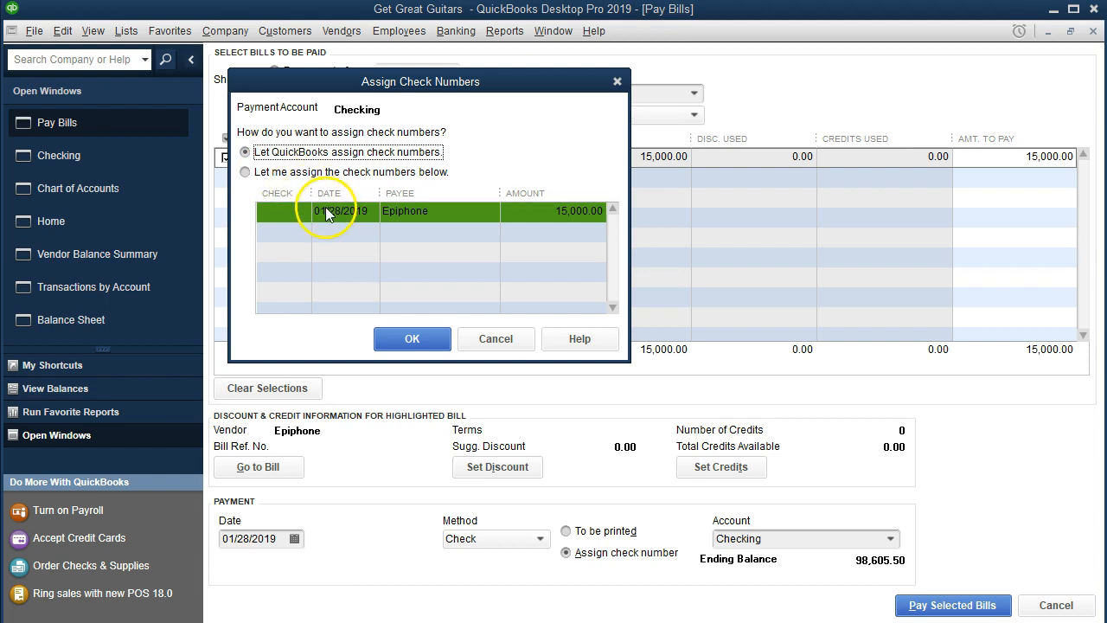
left_click(407, 340)
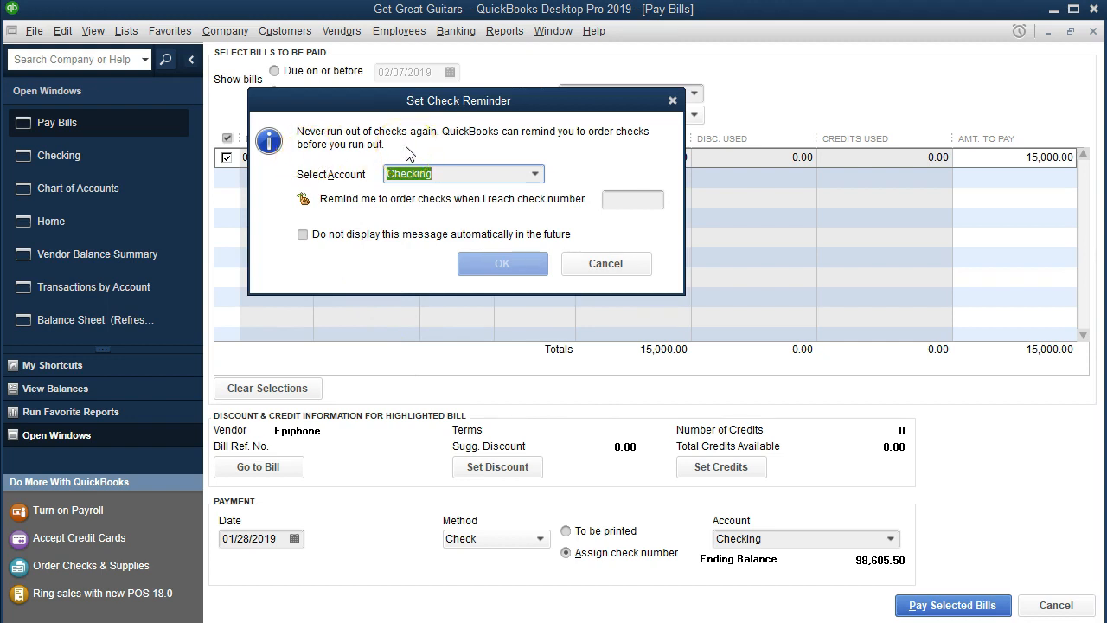
Turn off future display of the check-order reminder, accept it, and finish the payment summary without paying more bills.
left_click(302, 235)
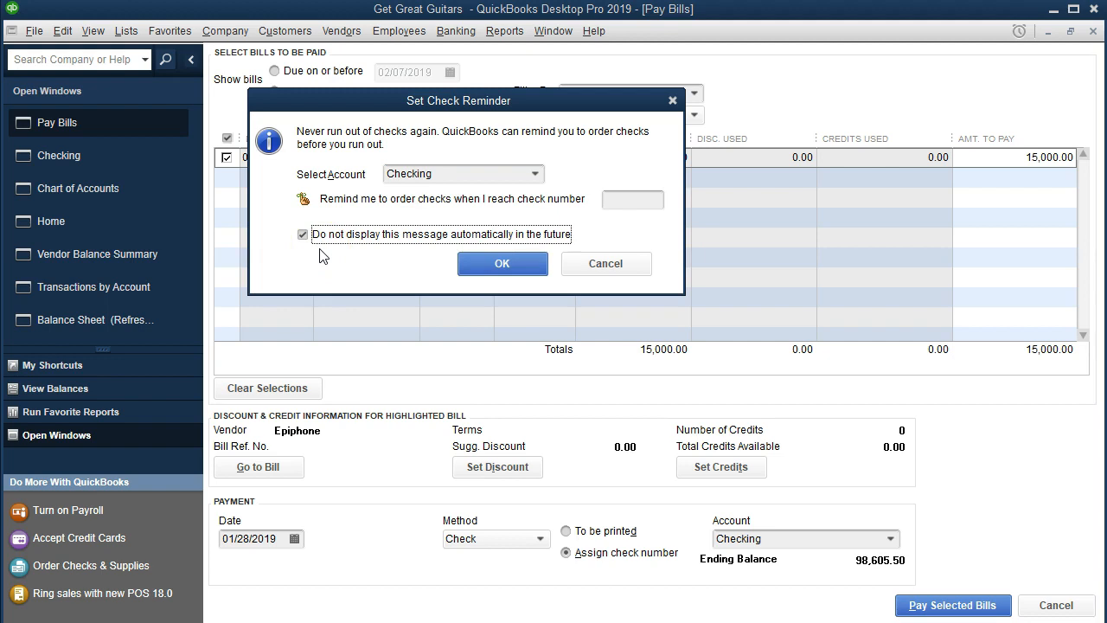
left_click(473, 266)
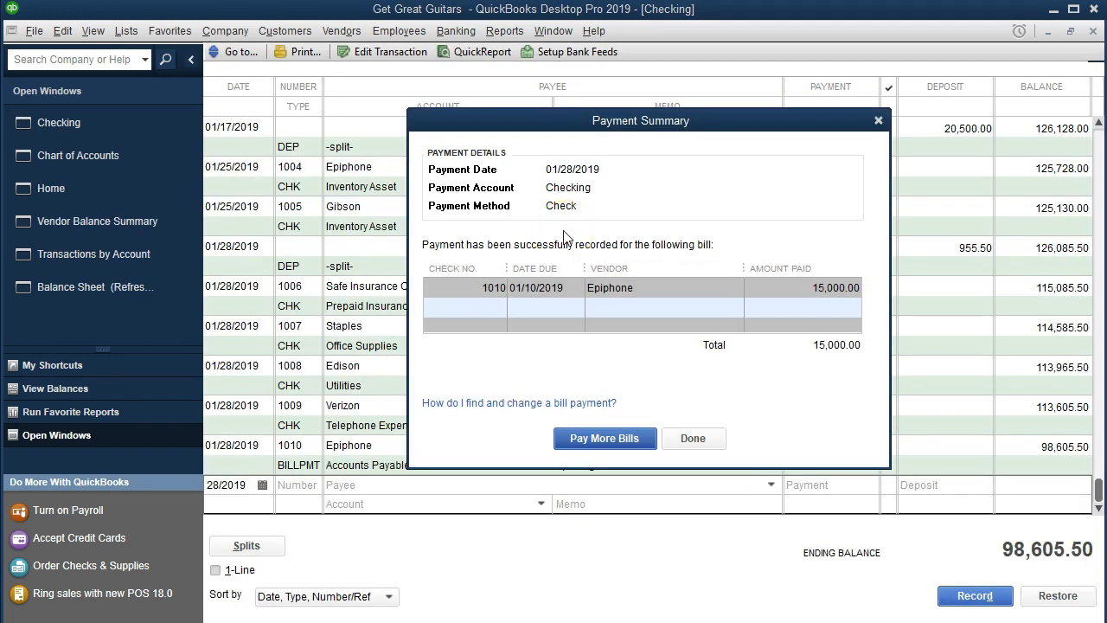
left_click(734, 277)
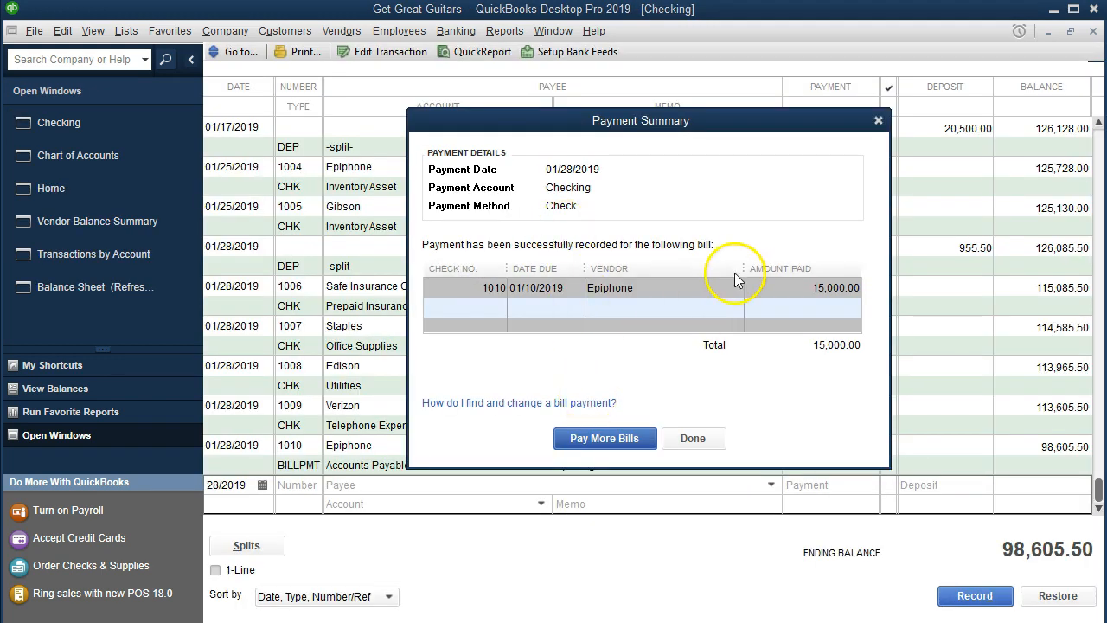
left_click(716, 445)
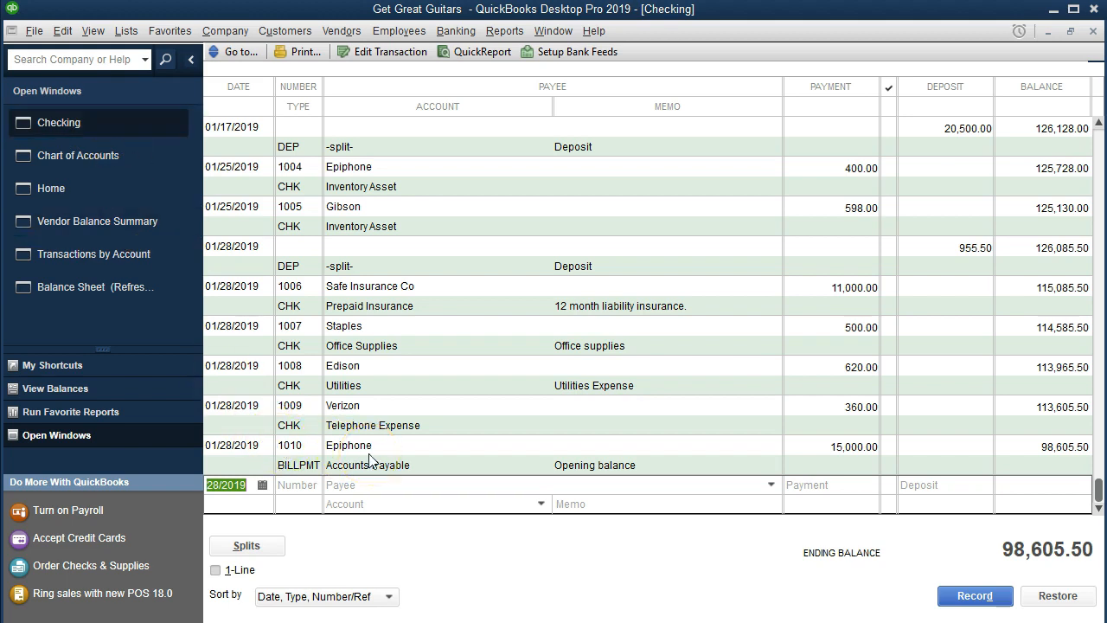
Open the Epiphone bill payment check from the Checking register, review it, and close it again.
left_click(294, 452)
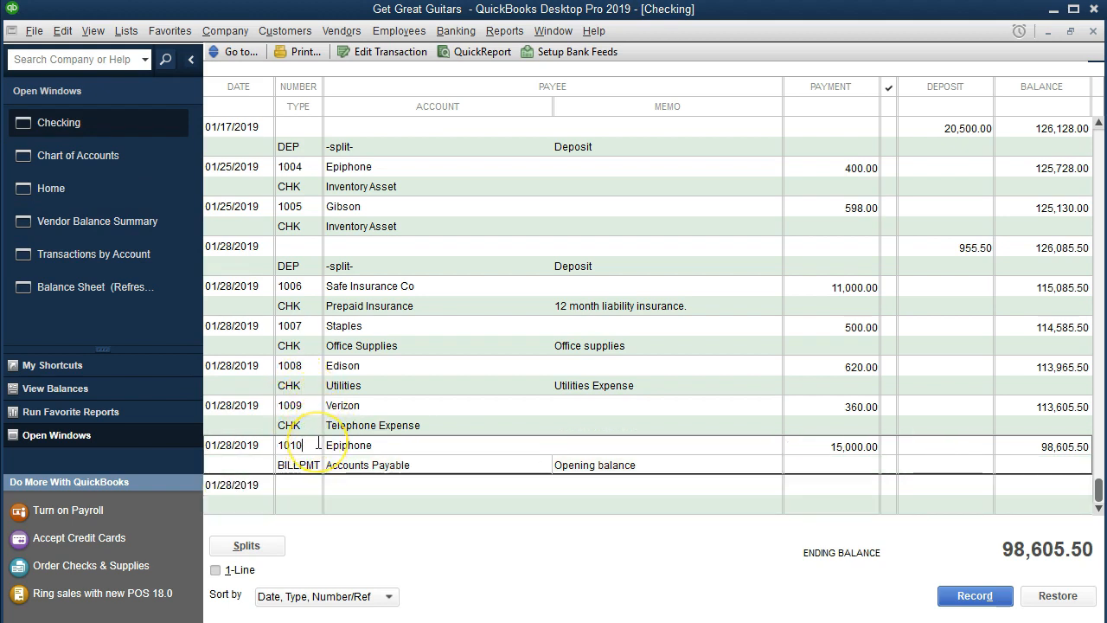
left_click(303, 448)
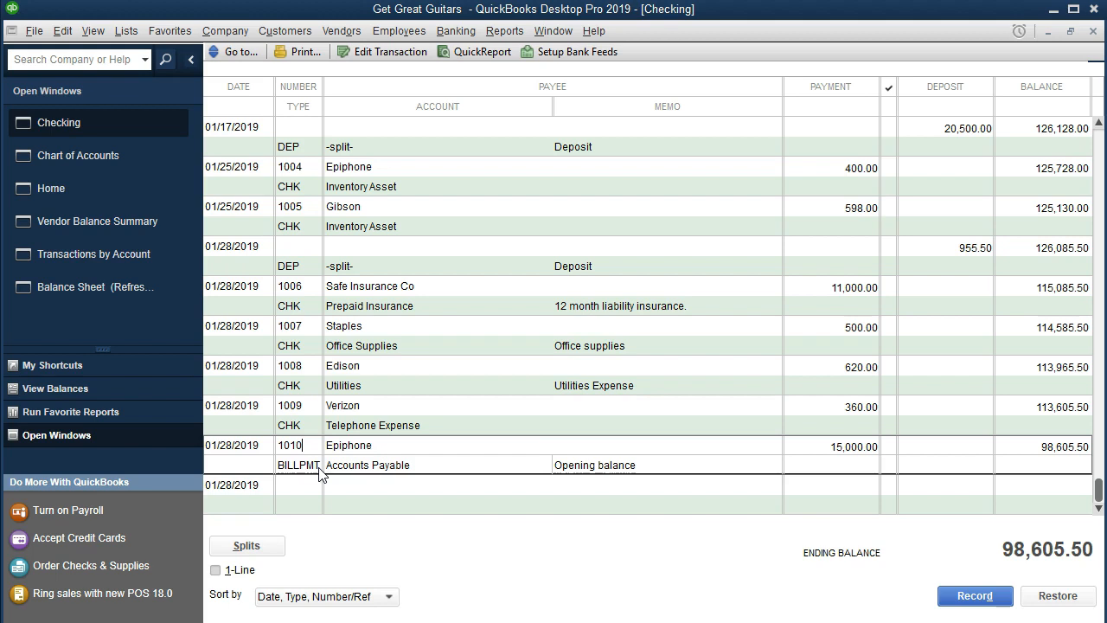
left_click(294, 477)
left_click(302, 467)
double_click(302, 467)
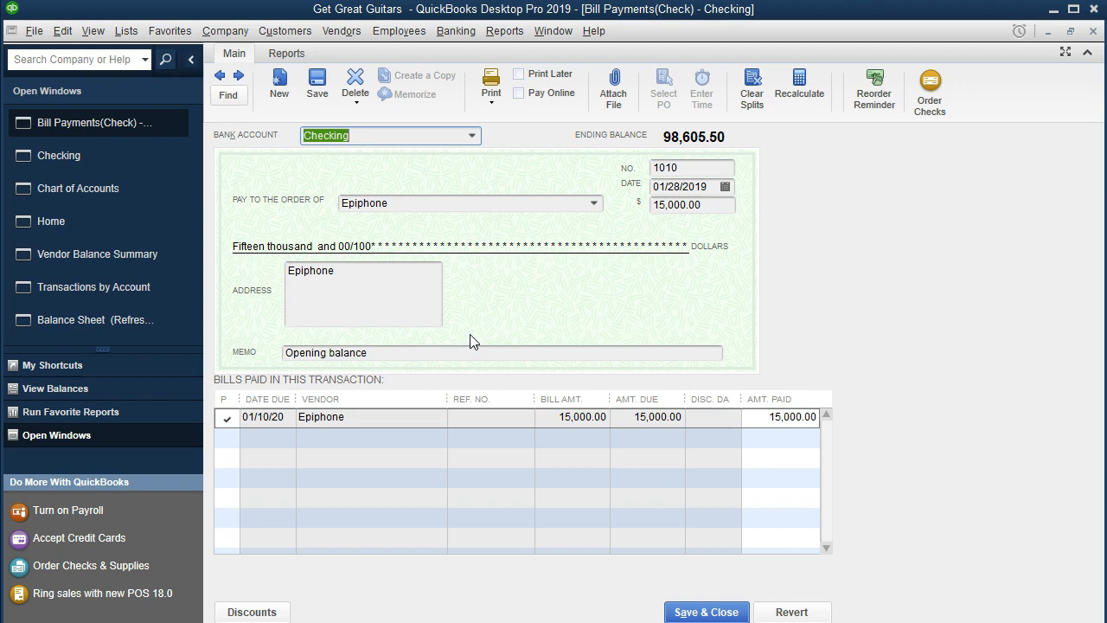
left_click(1093, 32)
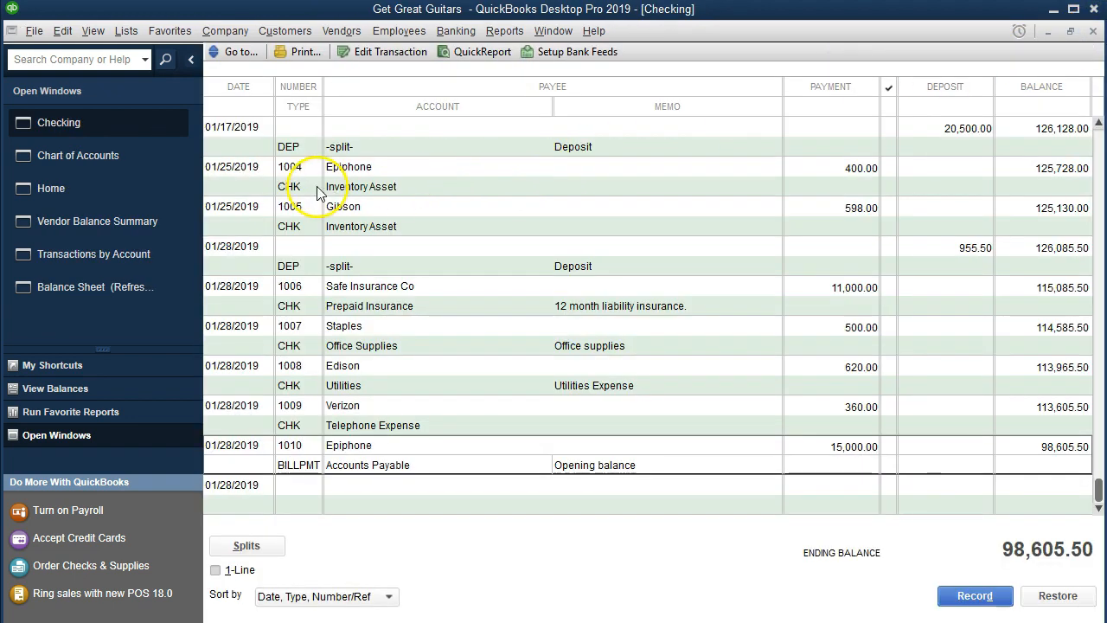
Review assets and liabilities on the Balance Sheet and open the transaction detail behind the Checking balance.
left_click(87, 287)
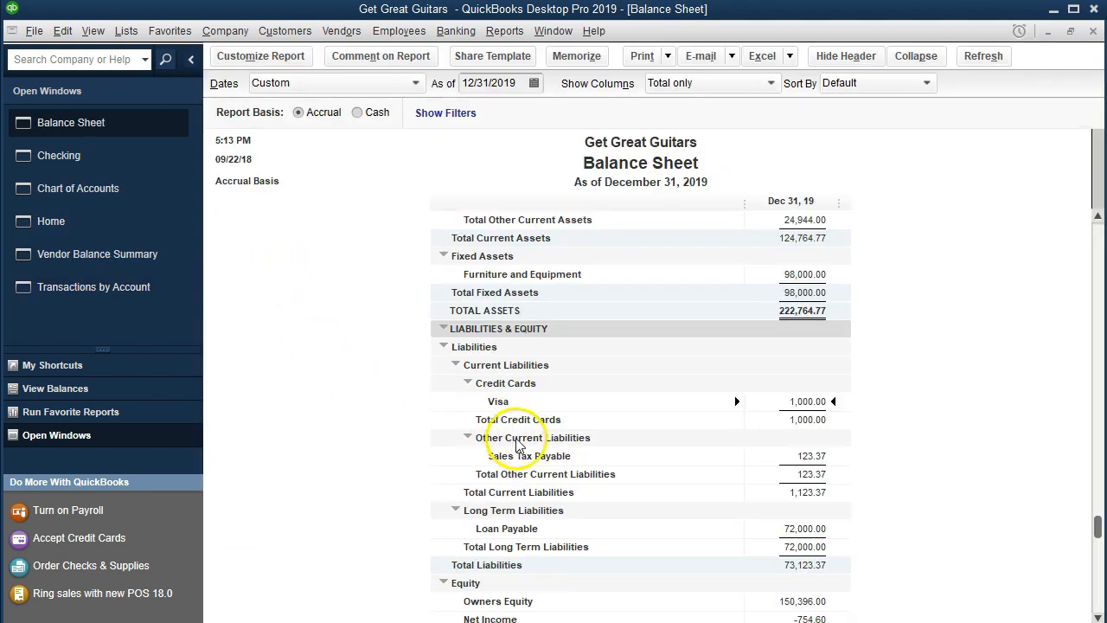
scroll(529, 467, "up", 4)
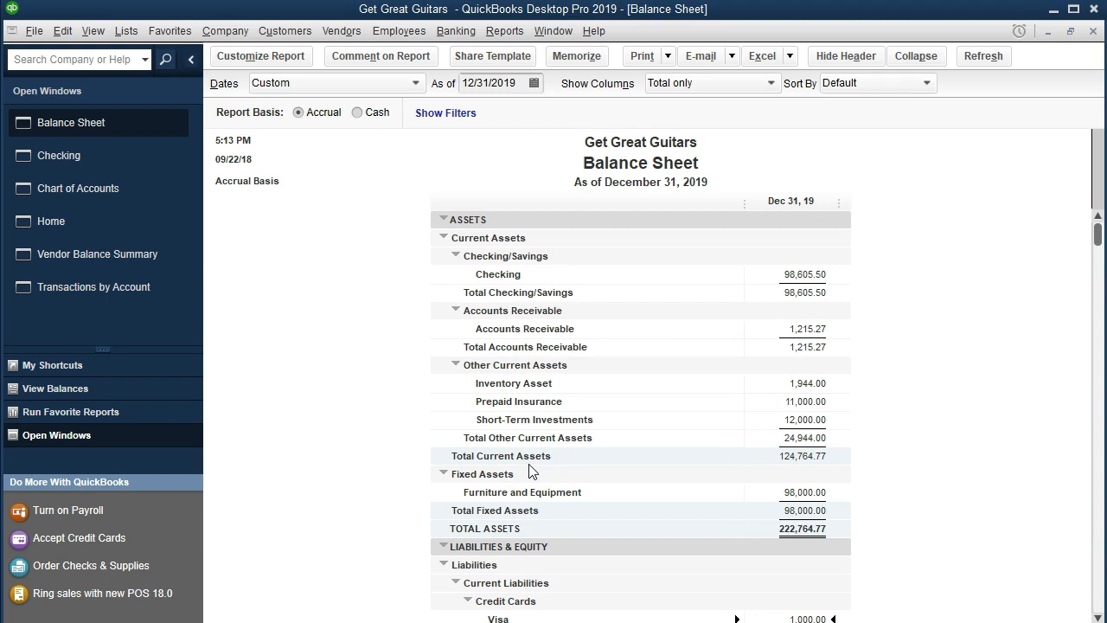
scroll(531, 472, "down", 3)
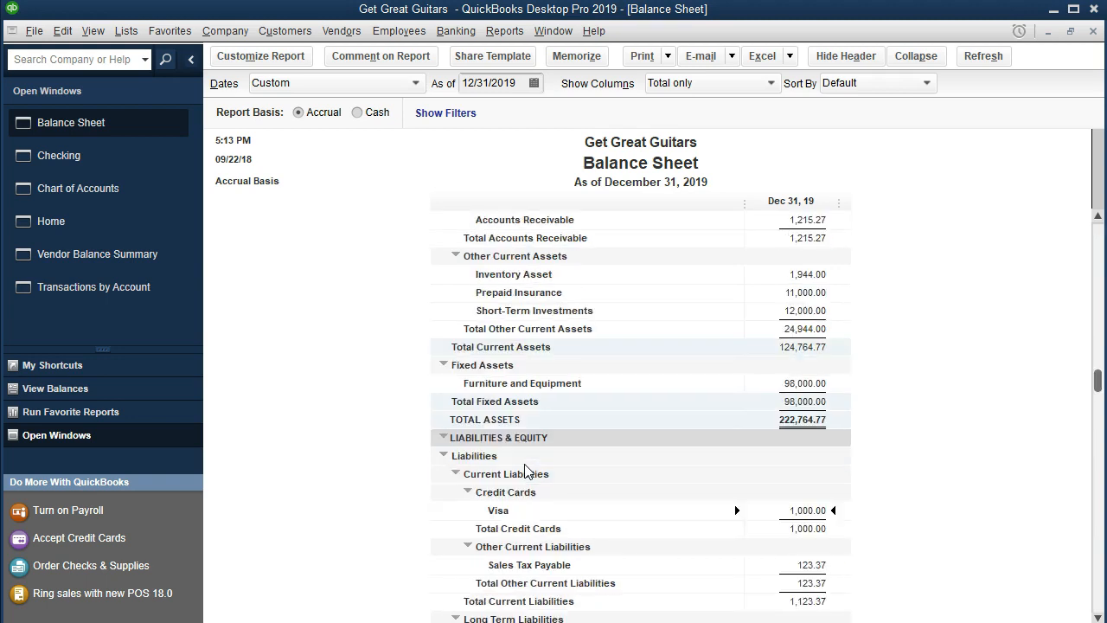
scroll(530, 471, "up", 3)
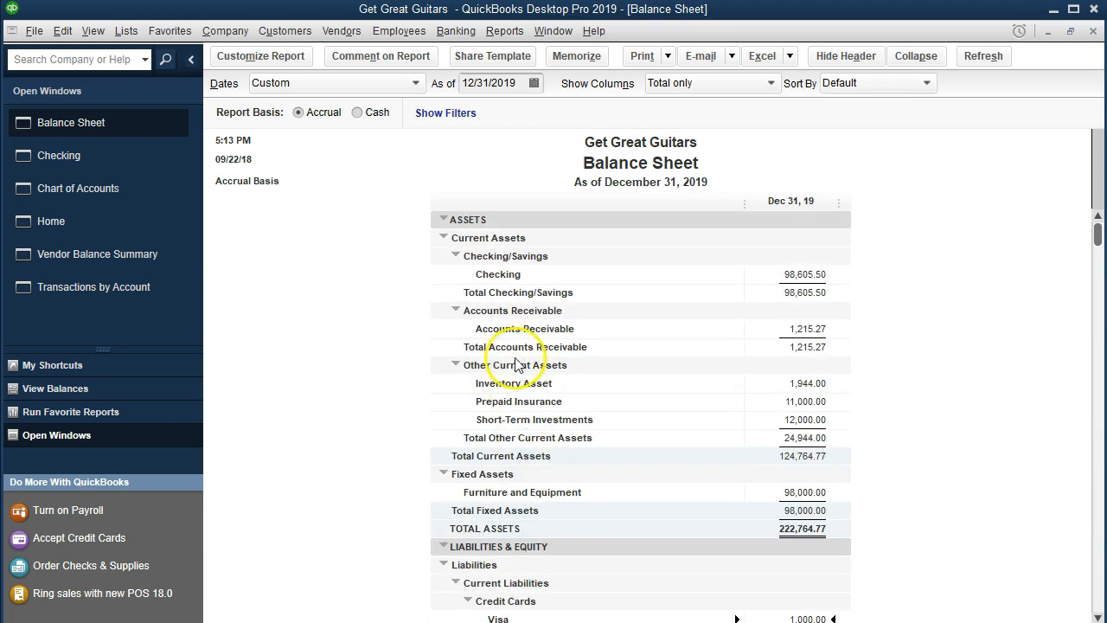
double_click(771, 274)
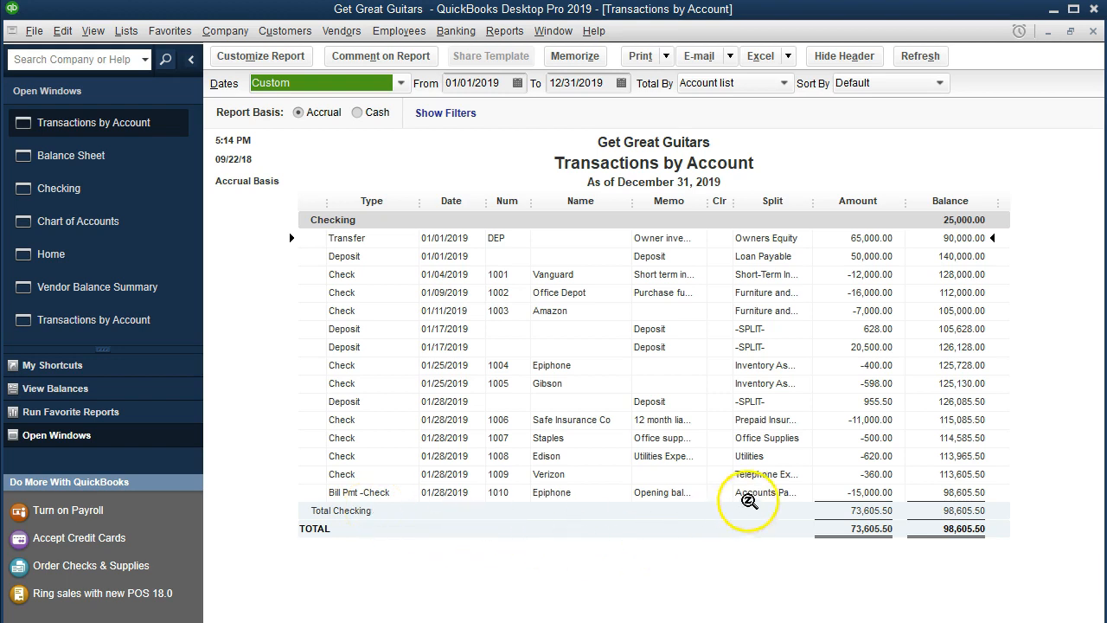
Widen the Split column in the Checking transaction report, and open the Epiphone bill payment for review before closing it.
left_click_drag(817, 216, 845, 216)
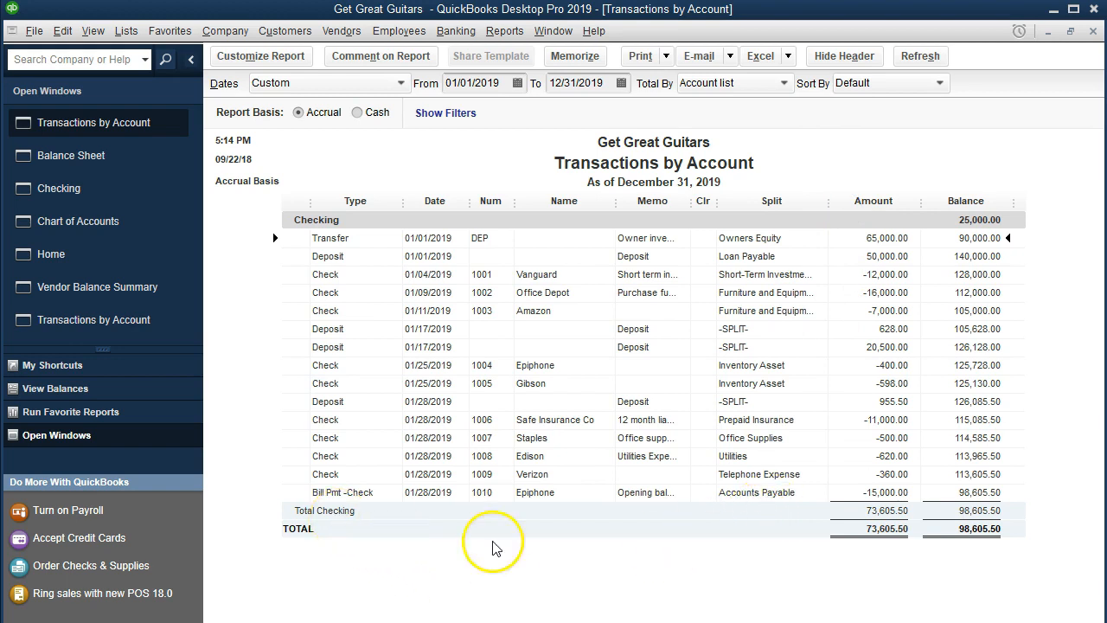
left_click(763, 495)
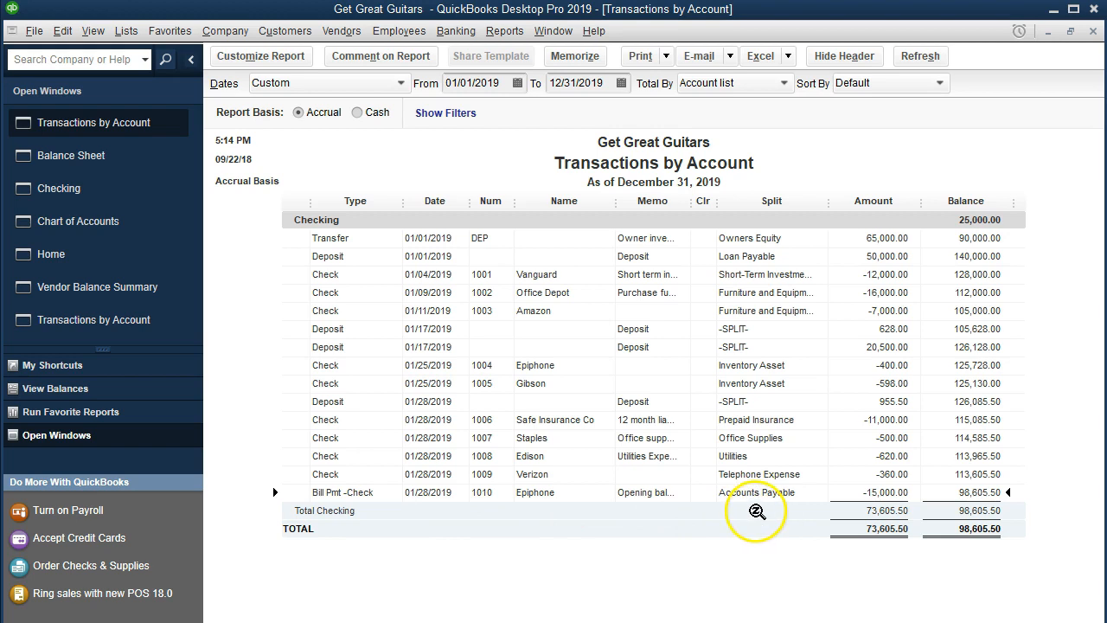
double_click(848, 493)
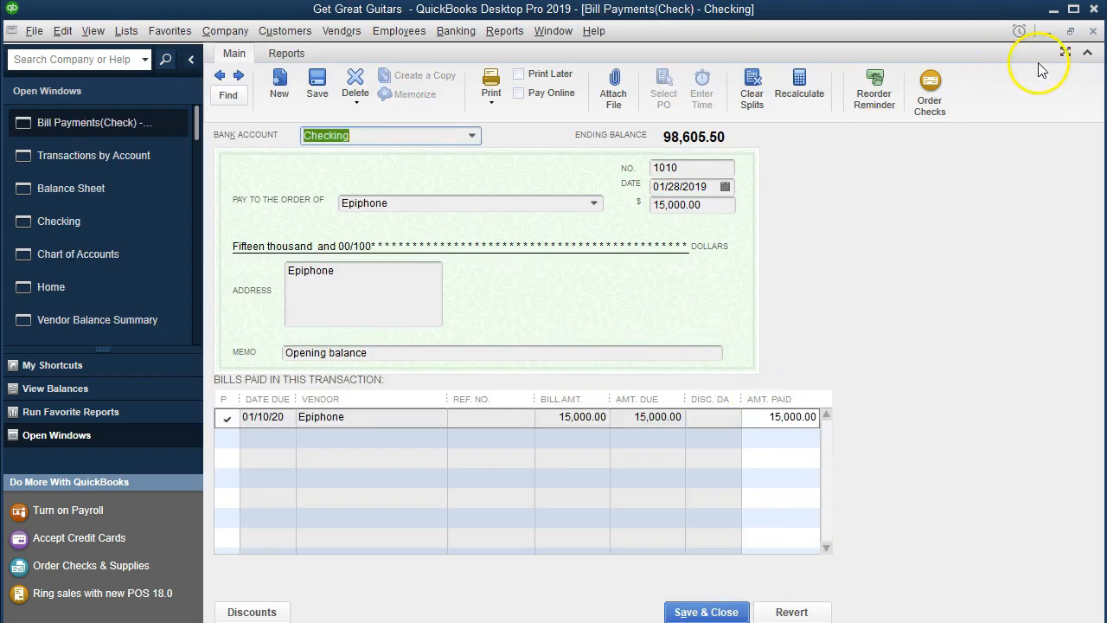
left_click(1090, 52)
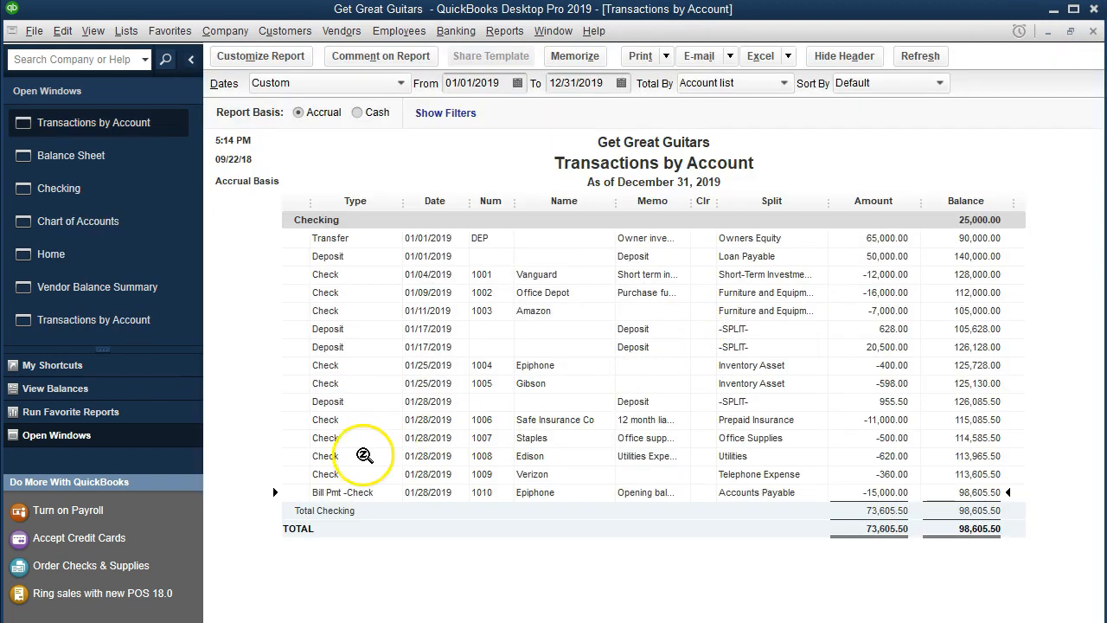
Compare the Edison utilities check with the Epiphone bill payment by opening and closing each from the Checking transaction report.
double_click(869, 458)
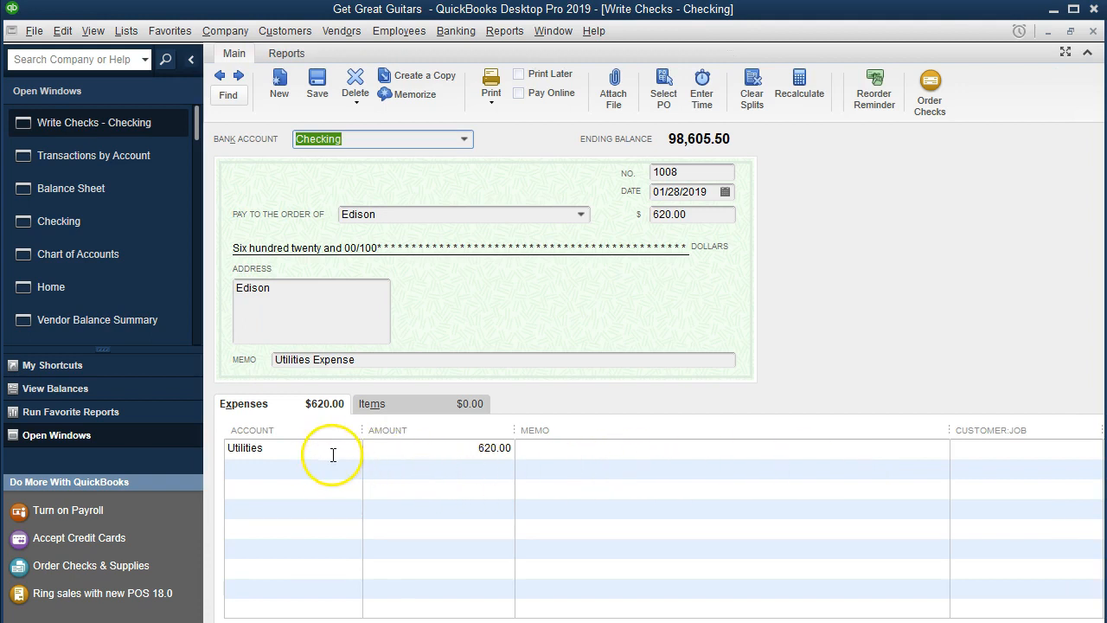
left_click(1093, 32)
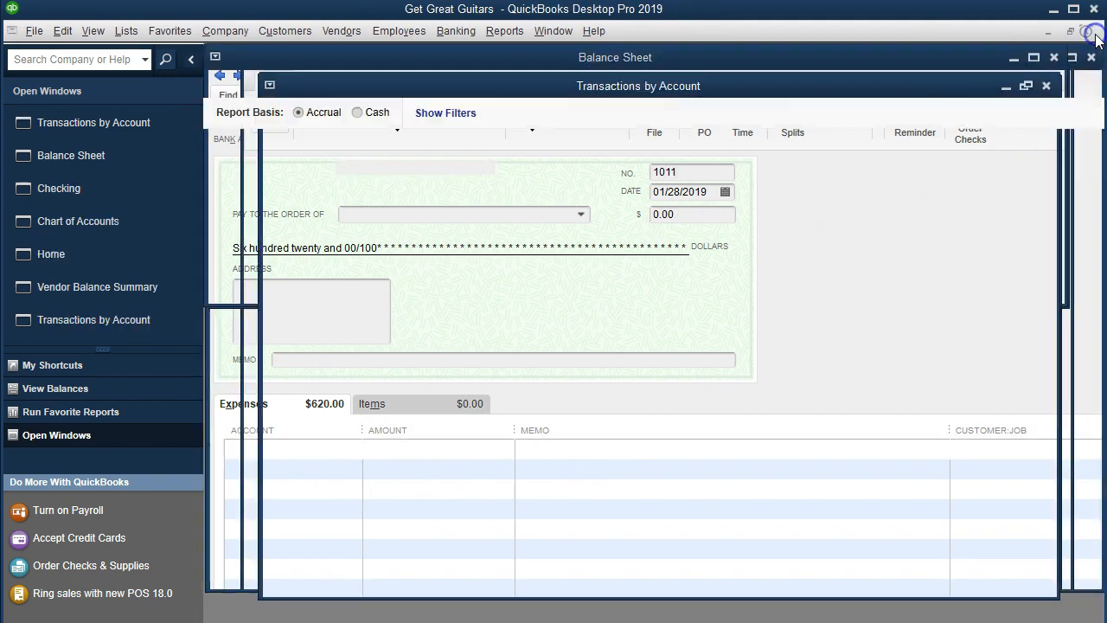
double_click(854, 495)
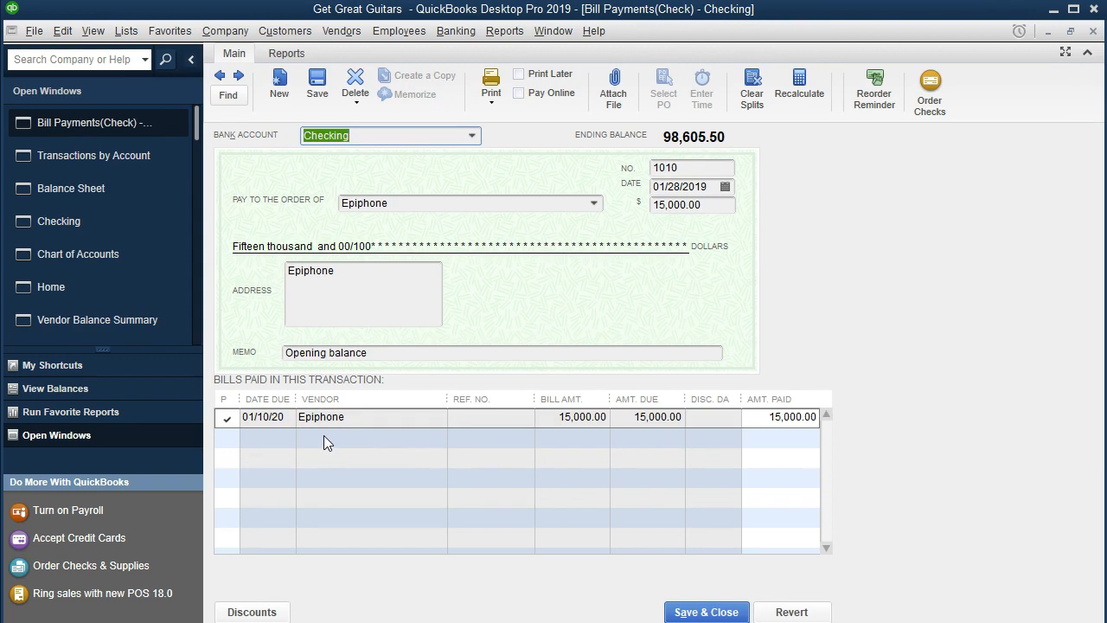
left_click(1093, 32)
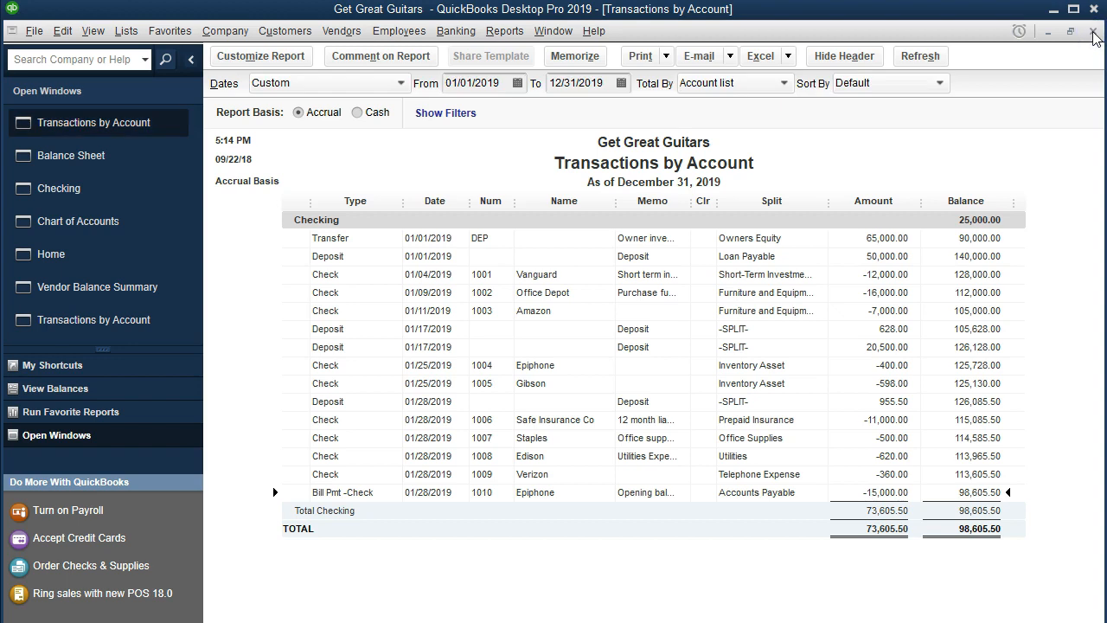
Close the Checking transaction report and review the liabilities on the Balance Sheet.
left_click(1093, 32)
scroll(897, 262, "down", 4)
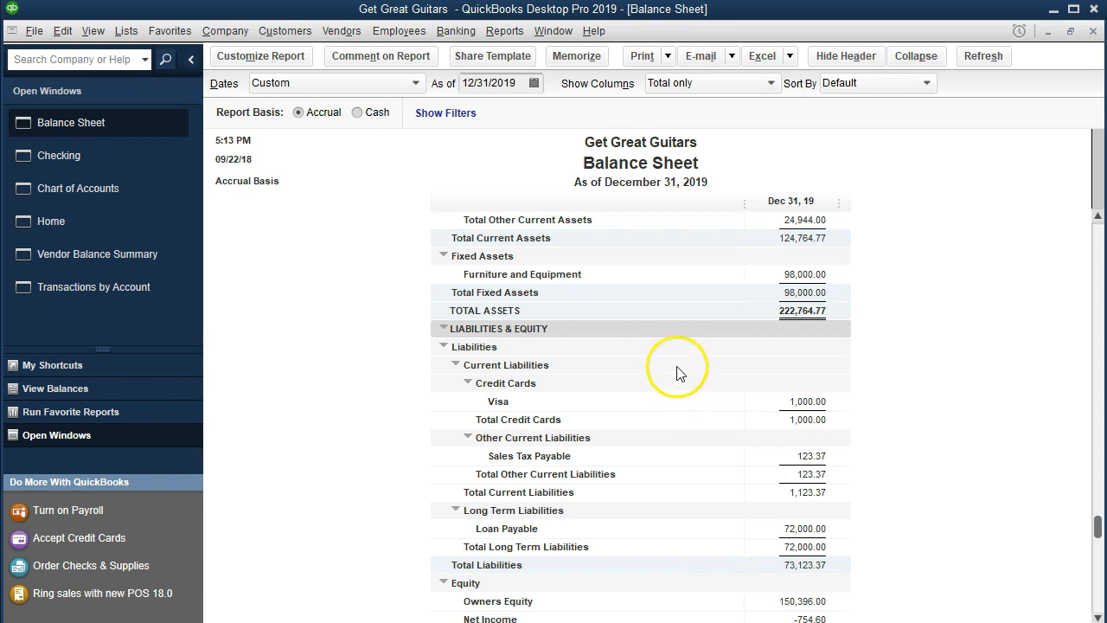
Open the Accounts Payable register from the Chart of Accounts, and review the Epiphone bill payment behind check 1010 before closing it.
left_click(126, 31)
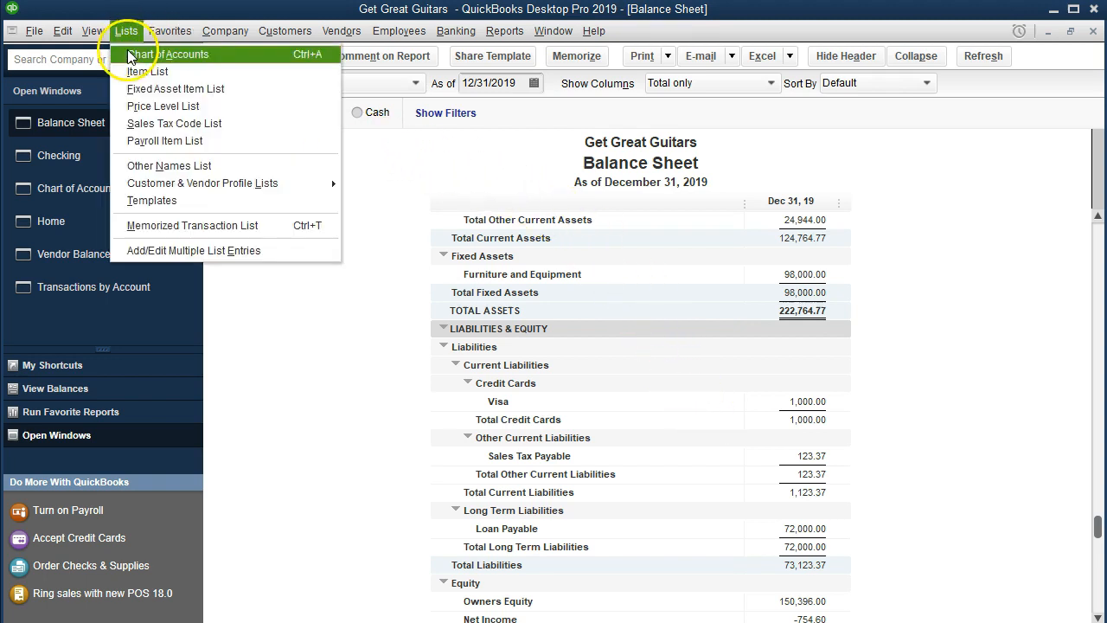
left_click(129, 53)
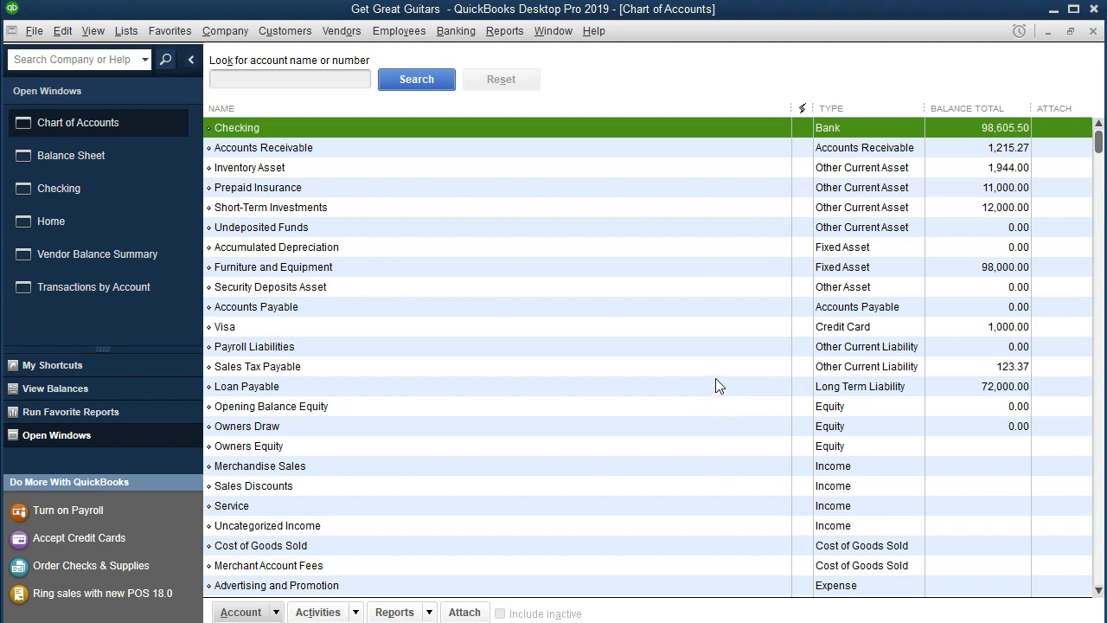
left_click(690, 307)
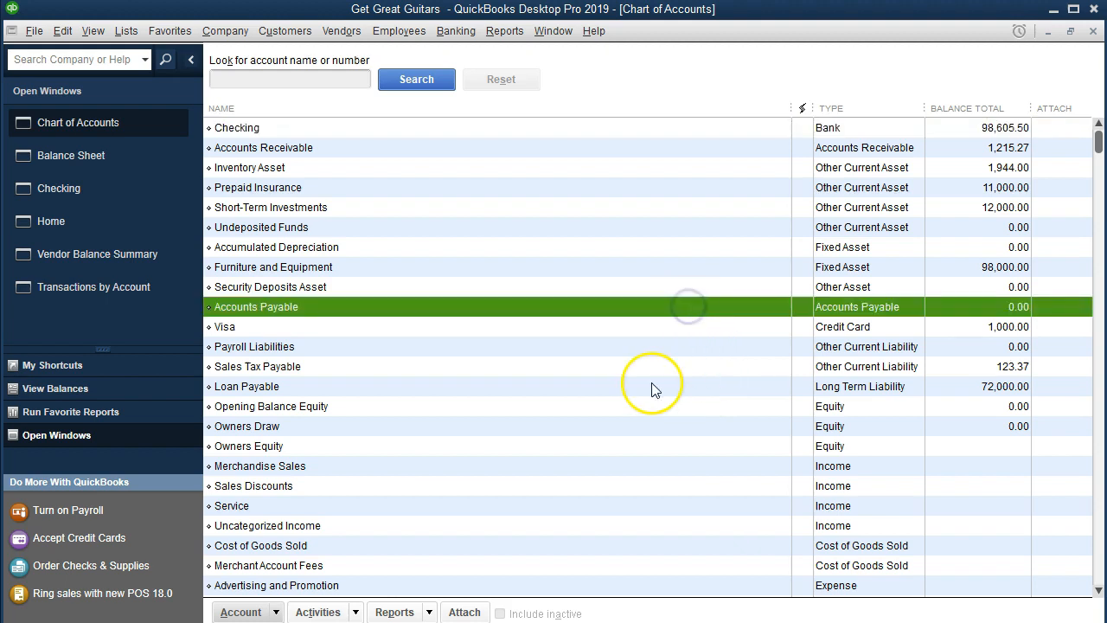
double_click(496, 313)
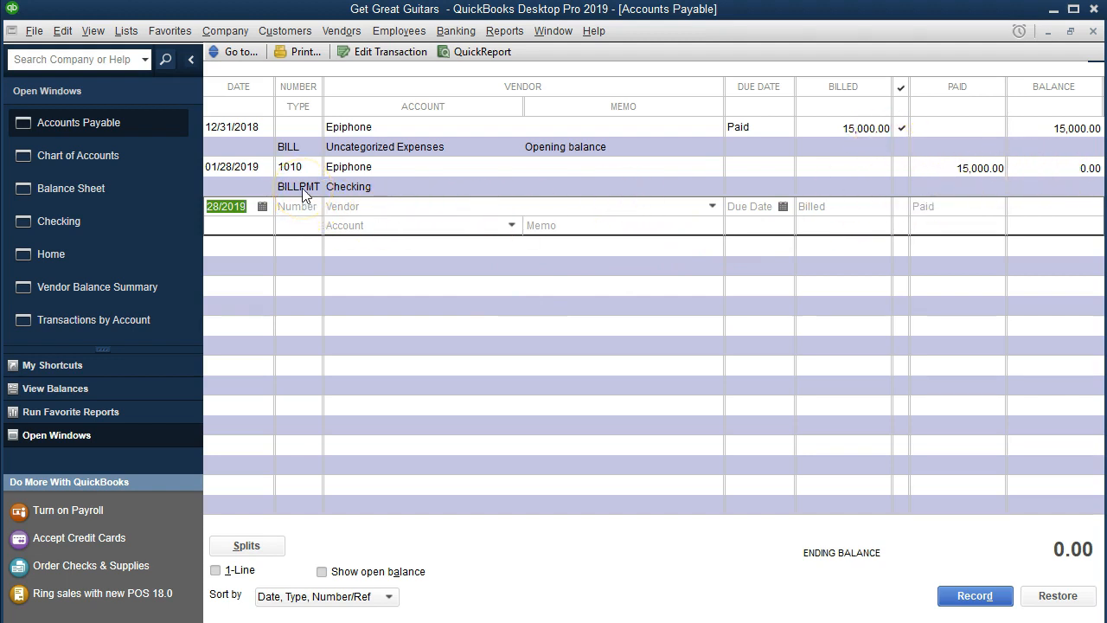
double_click(302, 188)
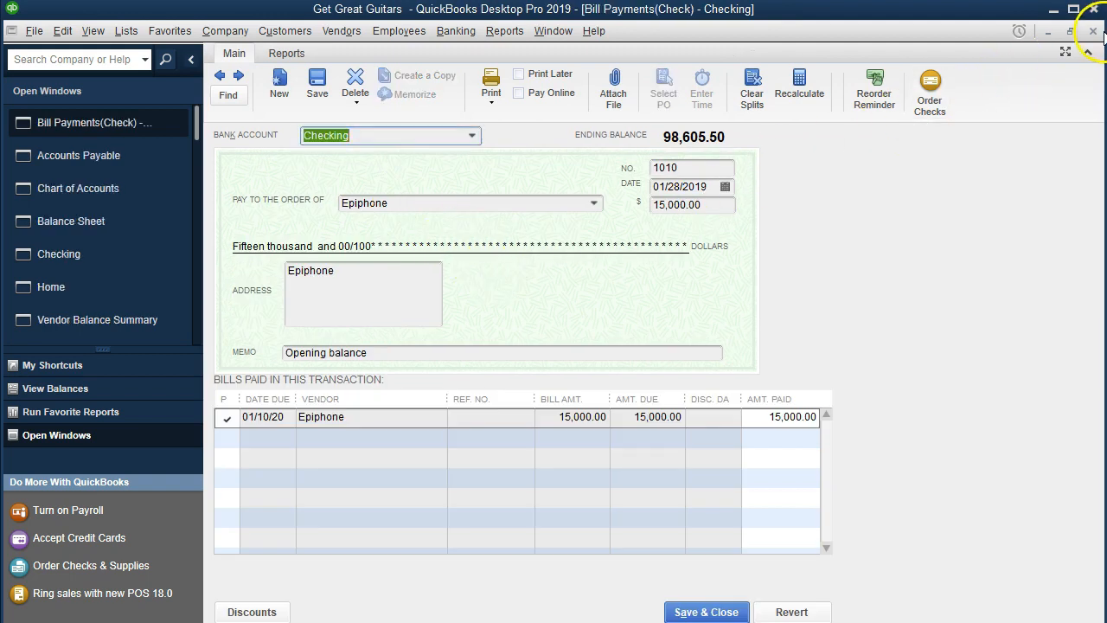
left_click(1095, 32)
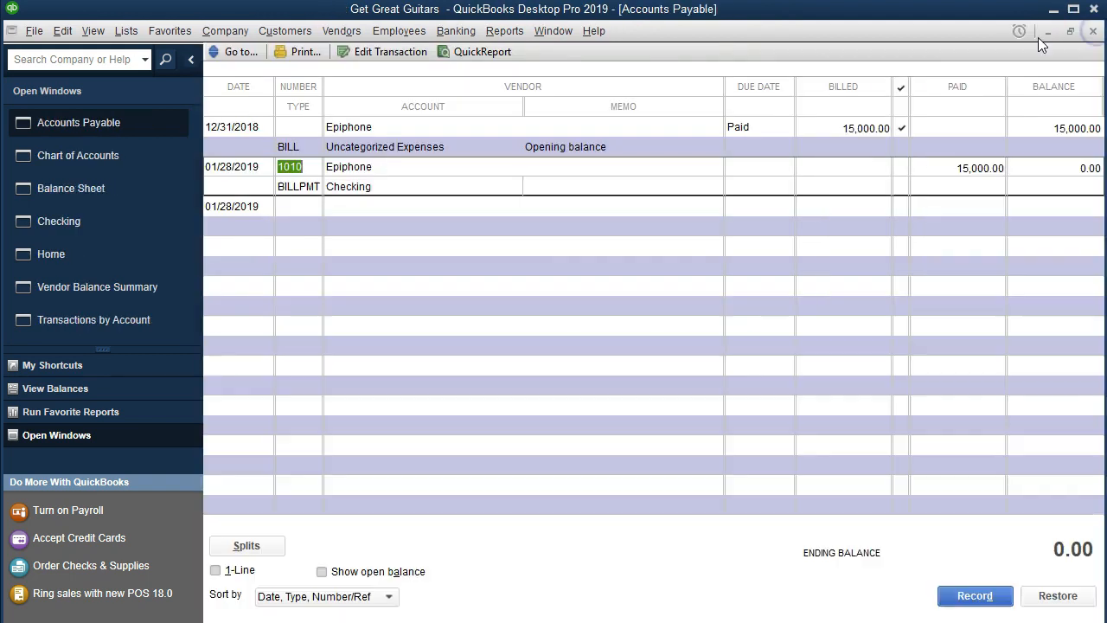
Run a Trial Balance report for 01/01/2019 through 12/31/2019.
left_click(507, 31)
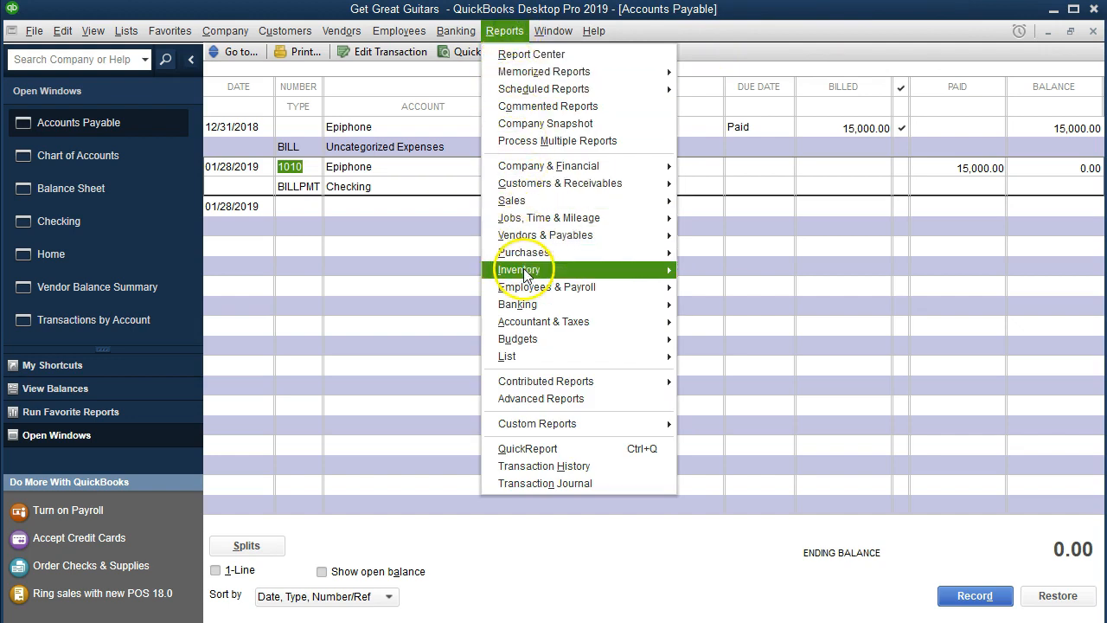
mouse_move(529, 322)
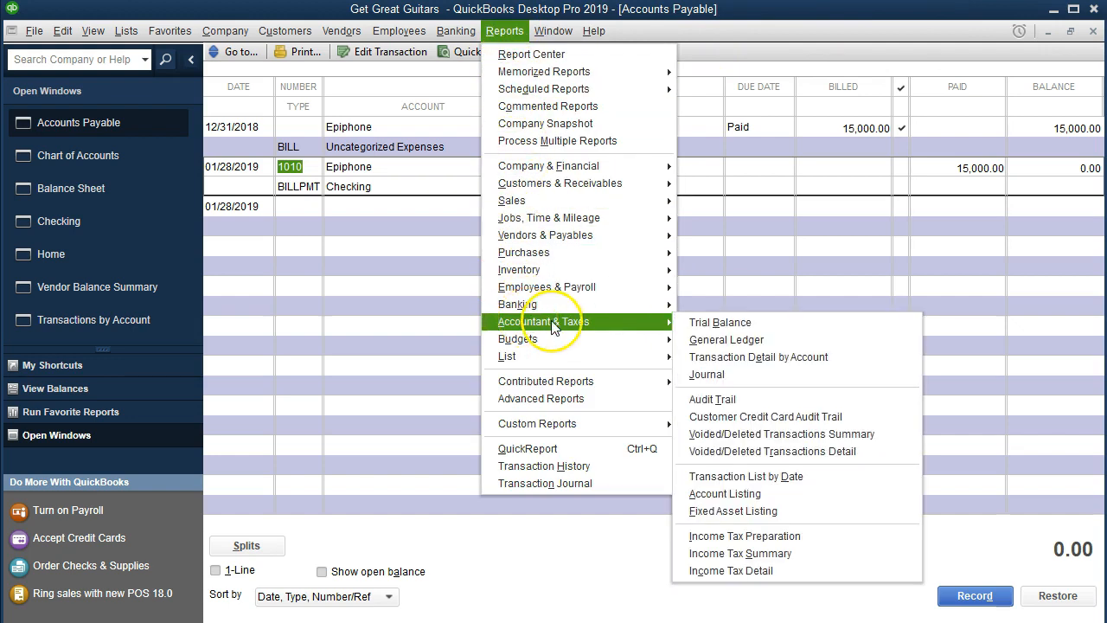
left_click(770, 327)
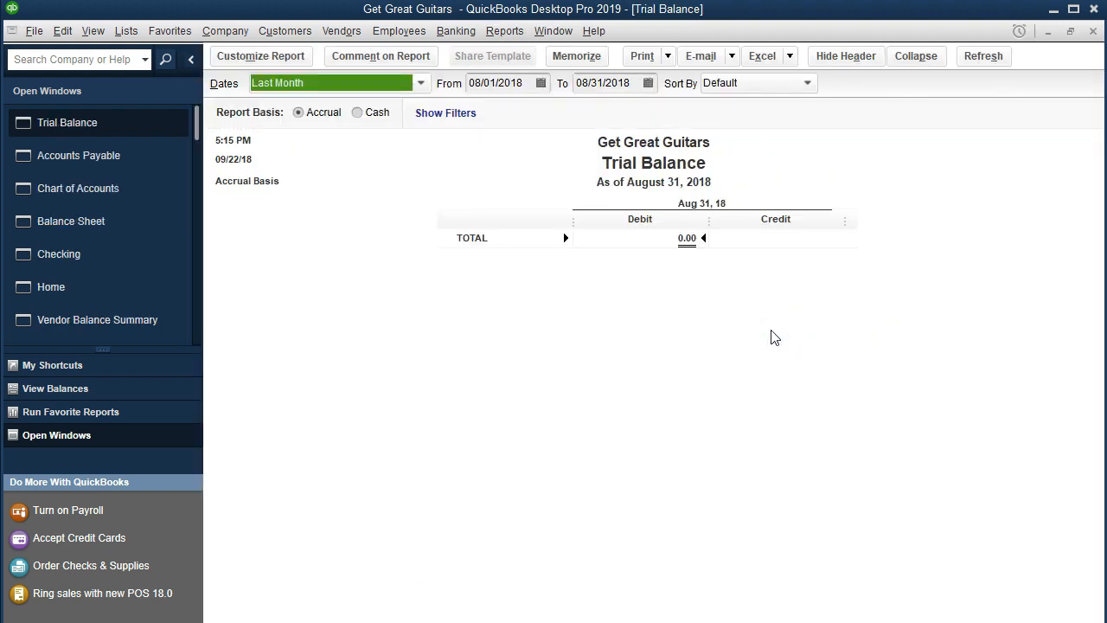
key("Tab")
type("0")
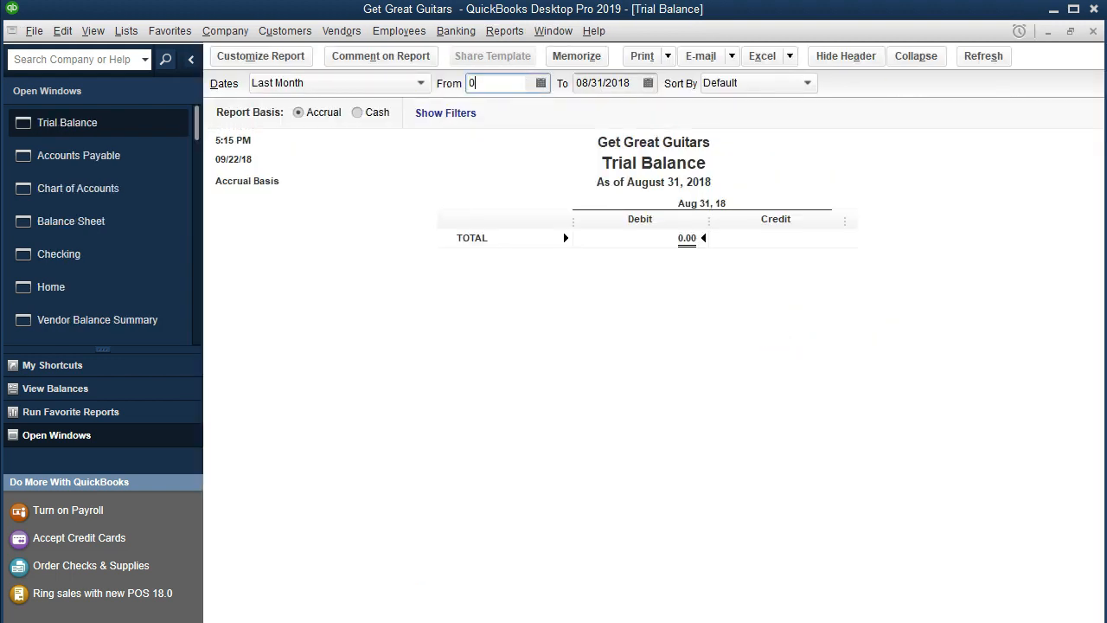
type("1/01/2019")
key("Tab")
type("12/31/2019")
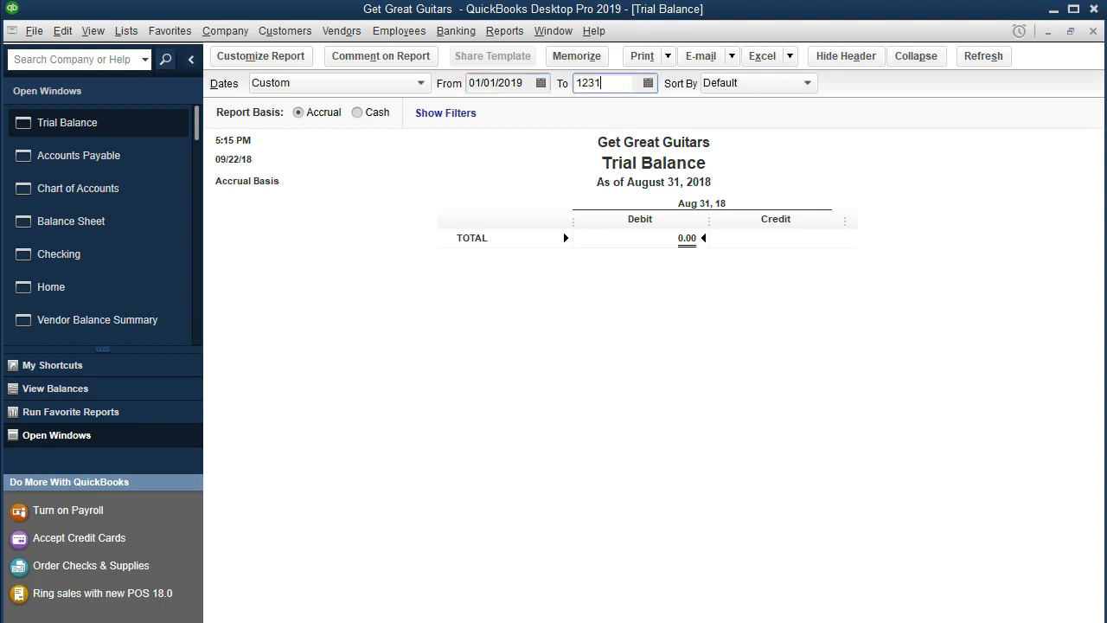
key("Tab")
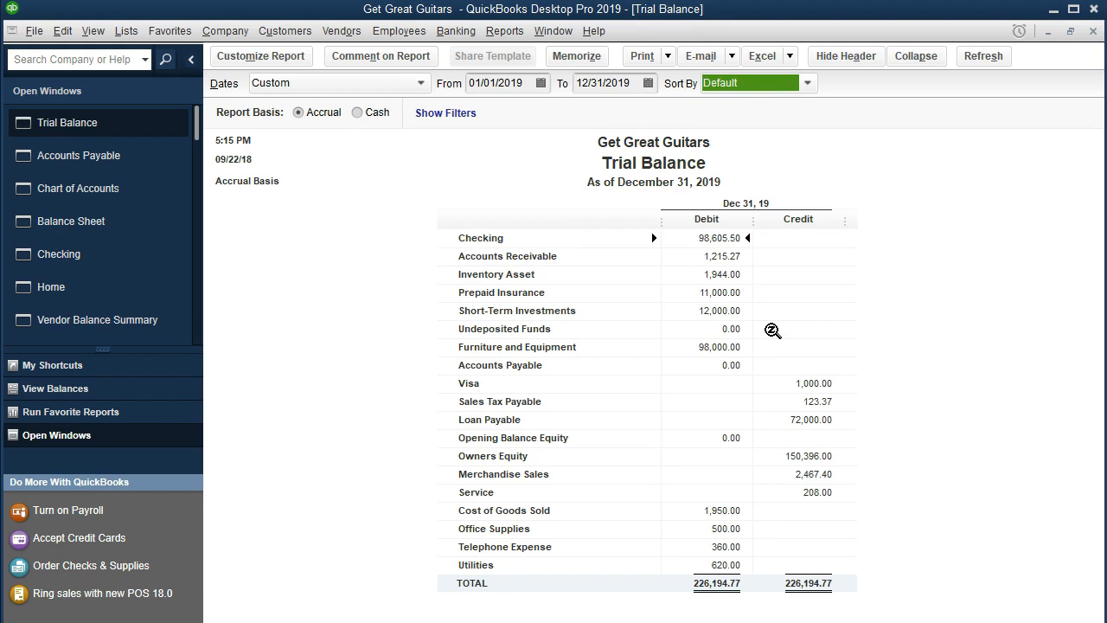
Review the transaction detail behind the Accounts Payable balance on the Trial Balance, and return to the report.
left_click(731, 364)
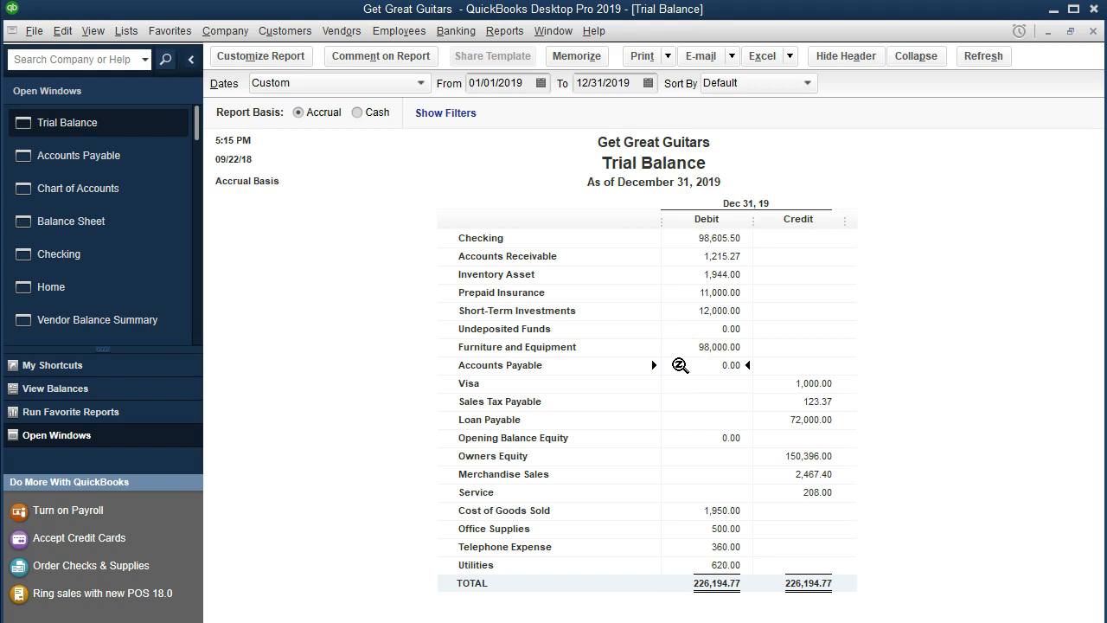
double_click(679, 365)
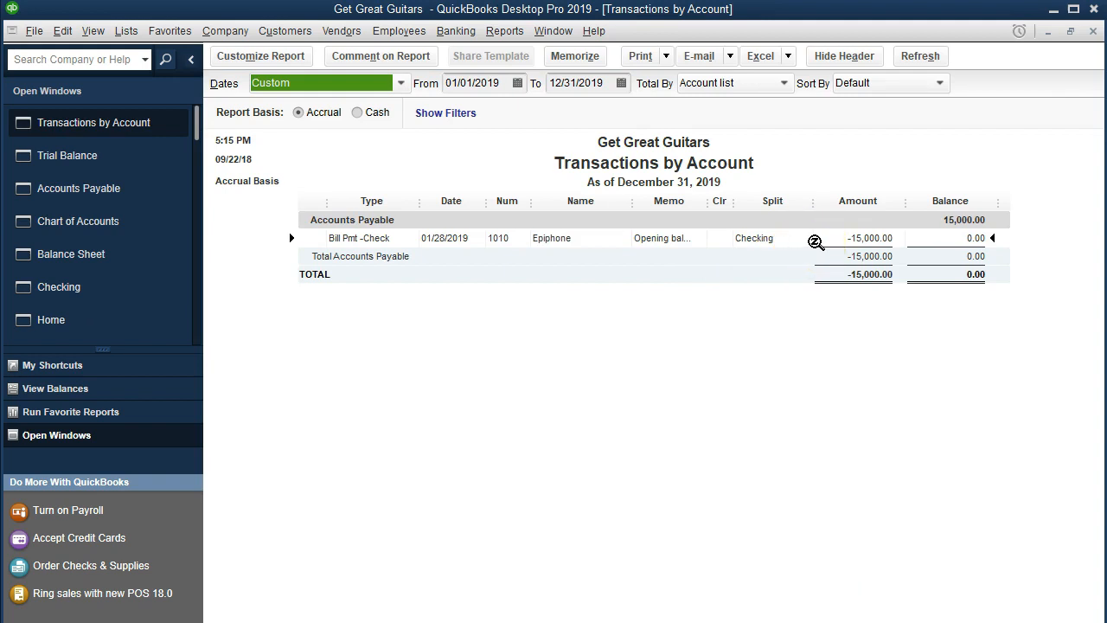
left_click(1093, 32)
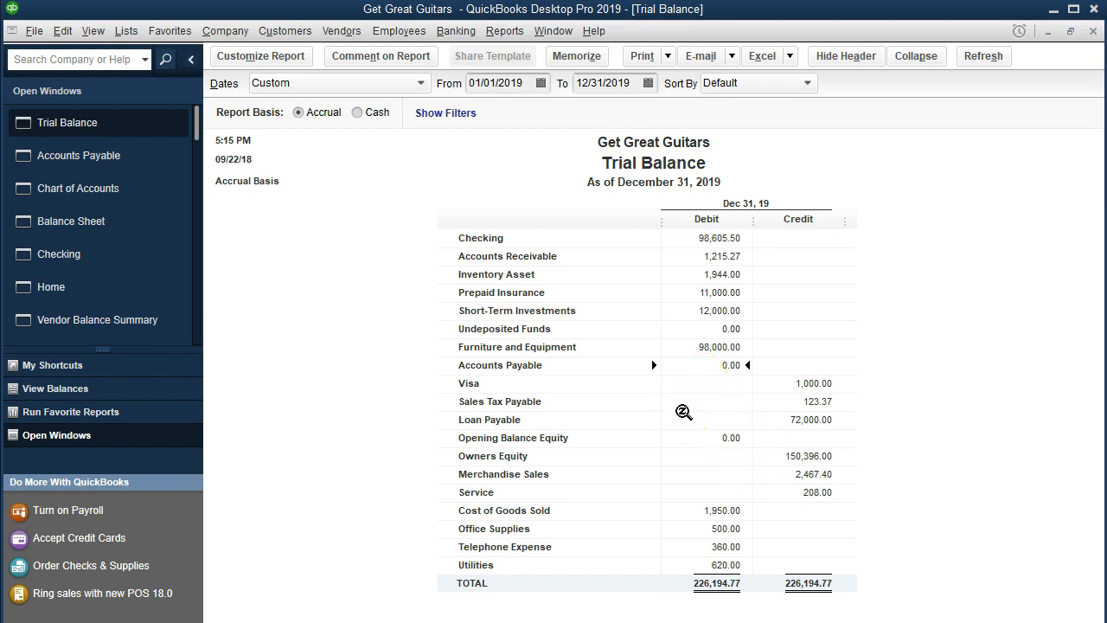
Switch to the already open Vendor Balance Summary report to check the vendor balances.
left_click(504, 32)
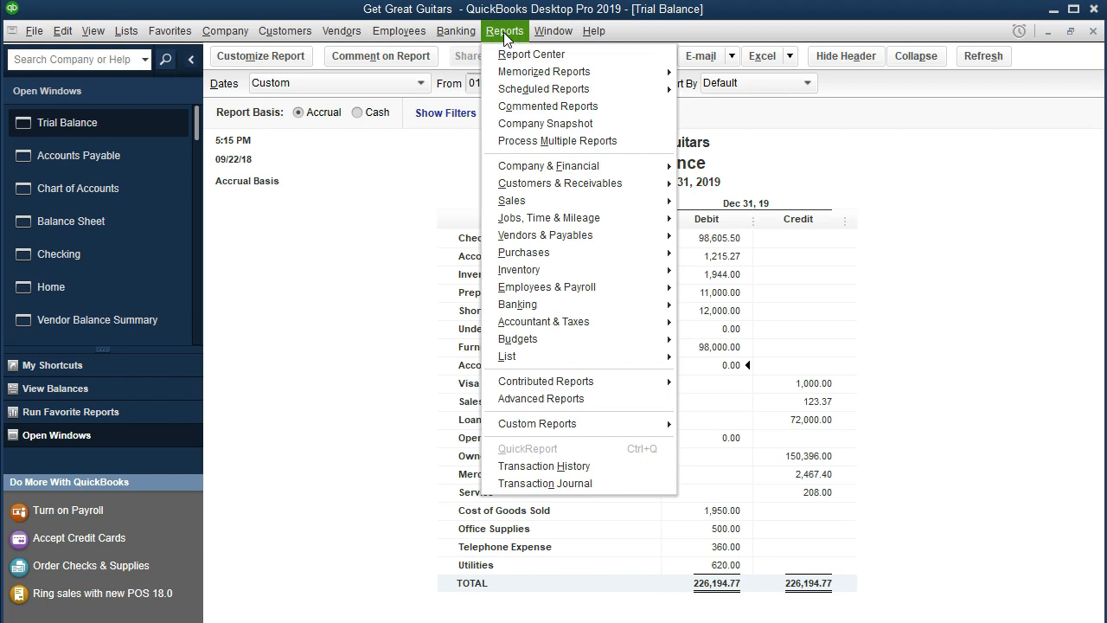
left_click(504, 32)
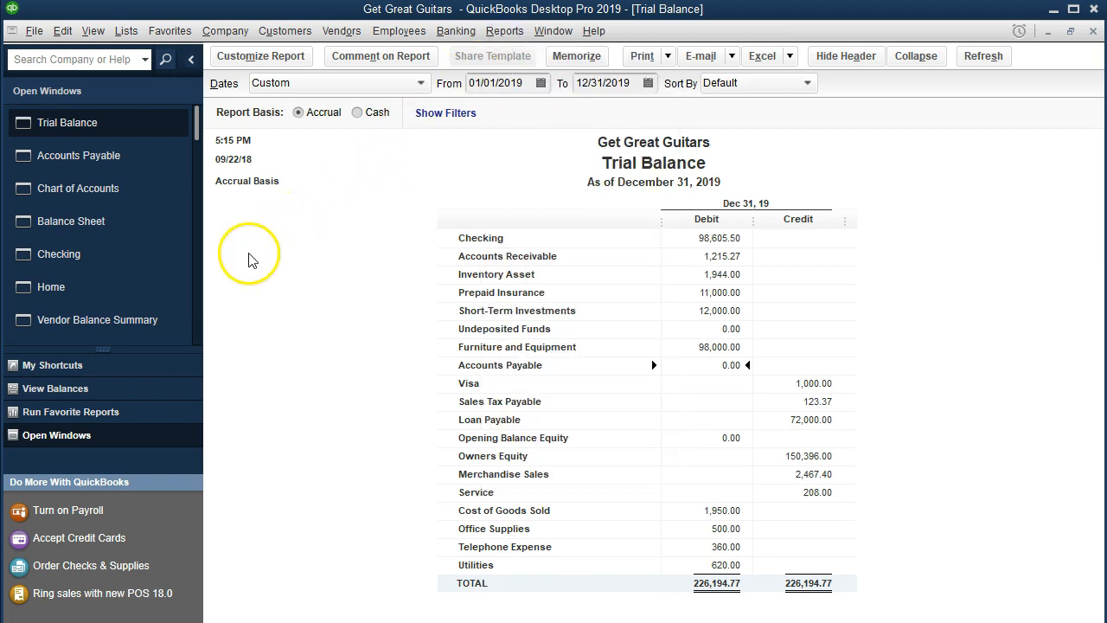
left_click(157, 321)
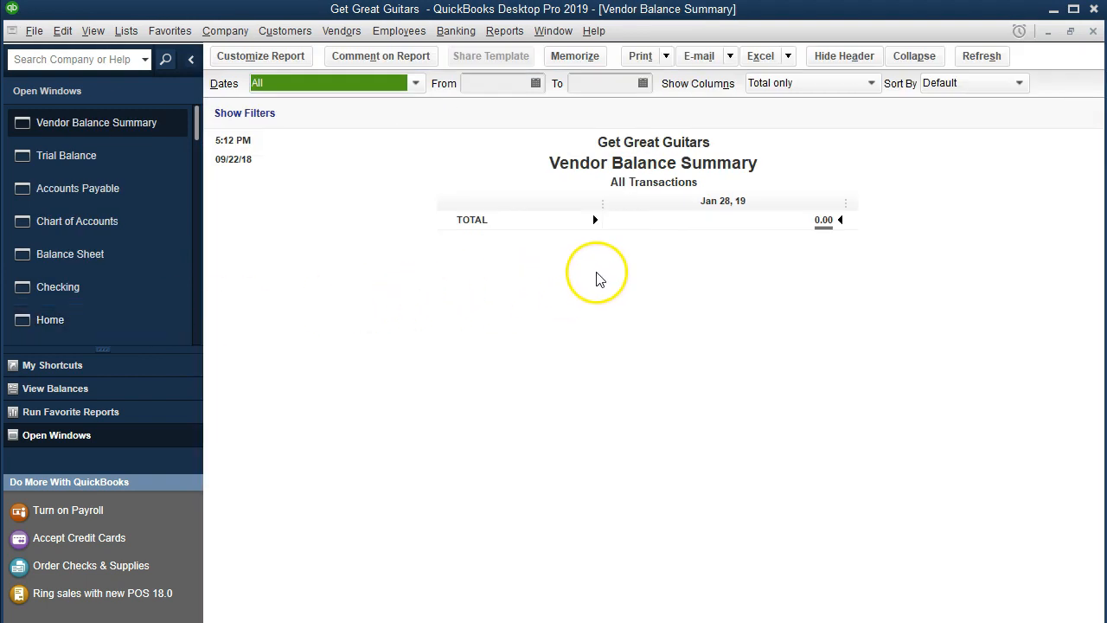